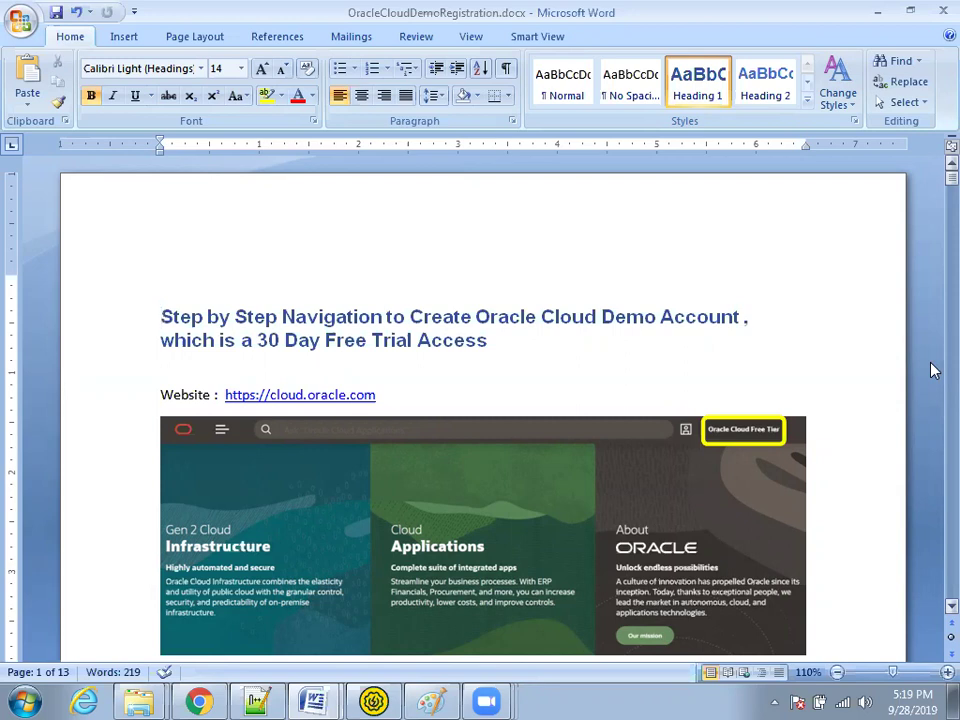
# Step: Scroll the Word guide to the 'Click on Oracle Cloud Free Tier' step, then switch to Chrome
pyautogui.scroll(-2, 761, 392)
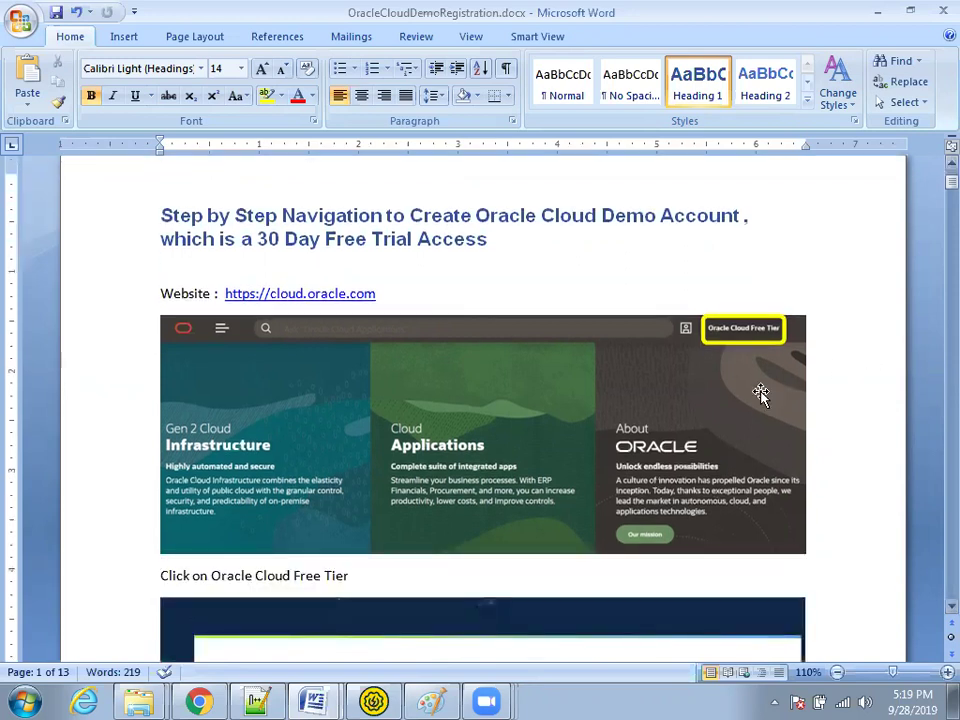
pyautogui.hotkey('alt', 'Tab')
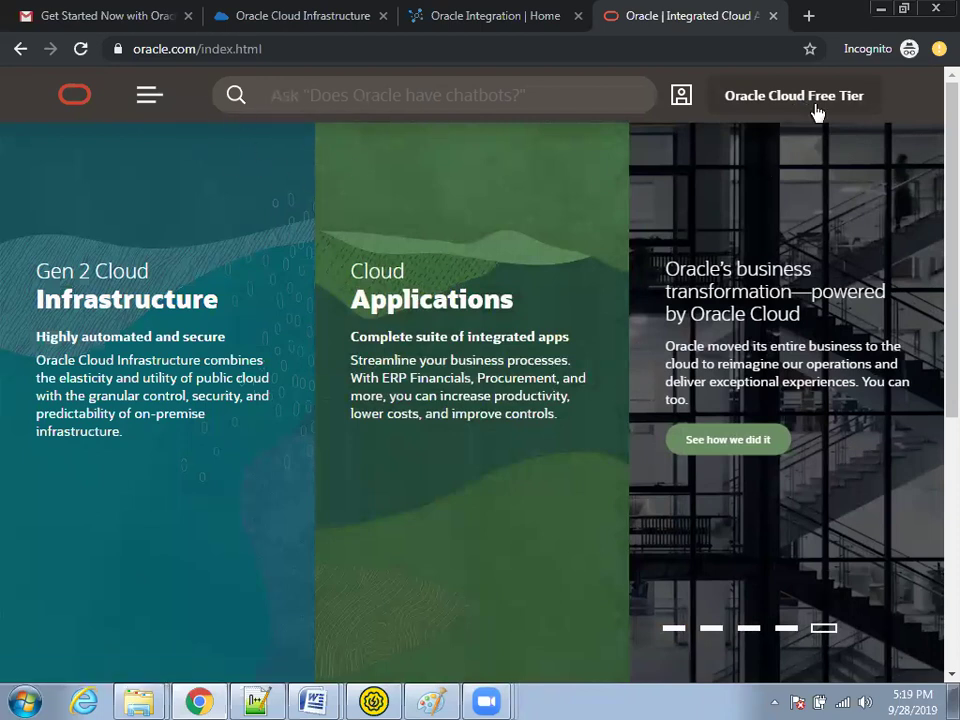
# Step: Load cloud.oracle.com in Chrome and go to its Oracle Cloud Free Tier page
pyautogui.click(459, 53)
pyautogui.write('c')
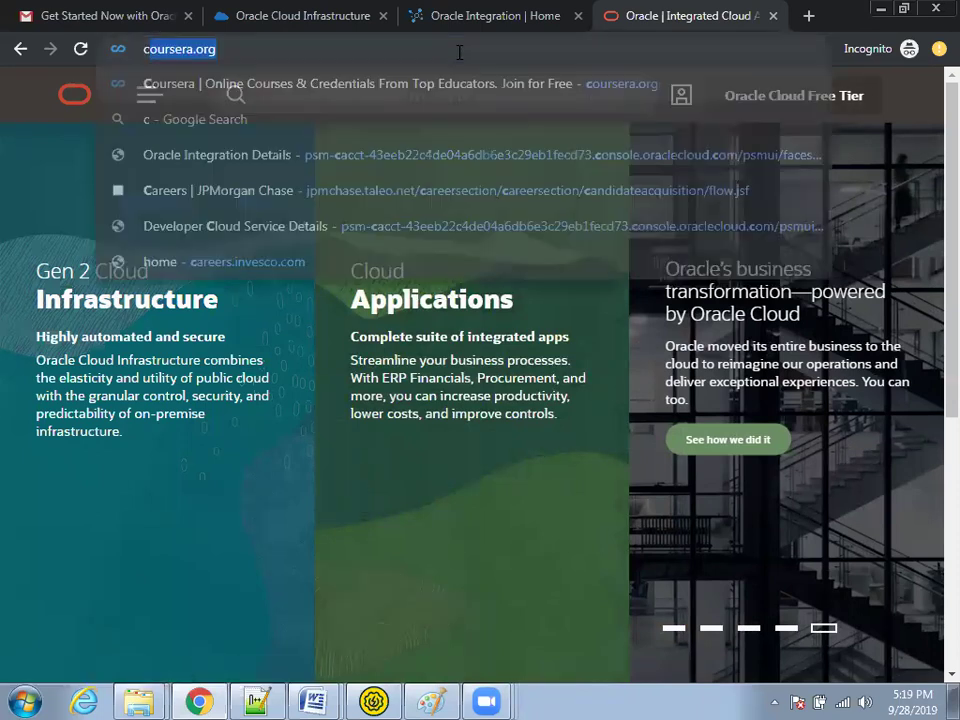
pyautogui.write('loud.oracle.com')
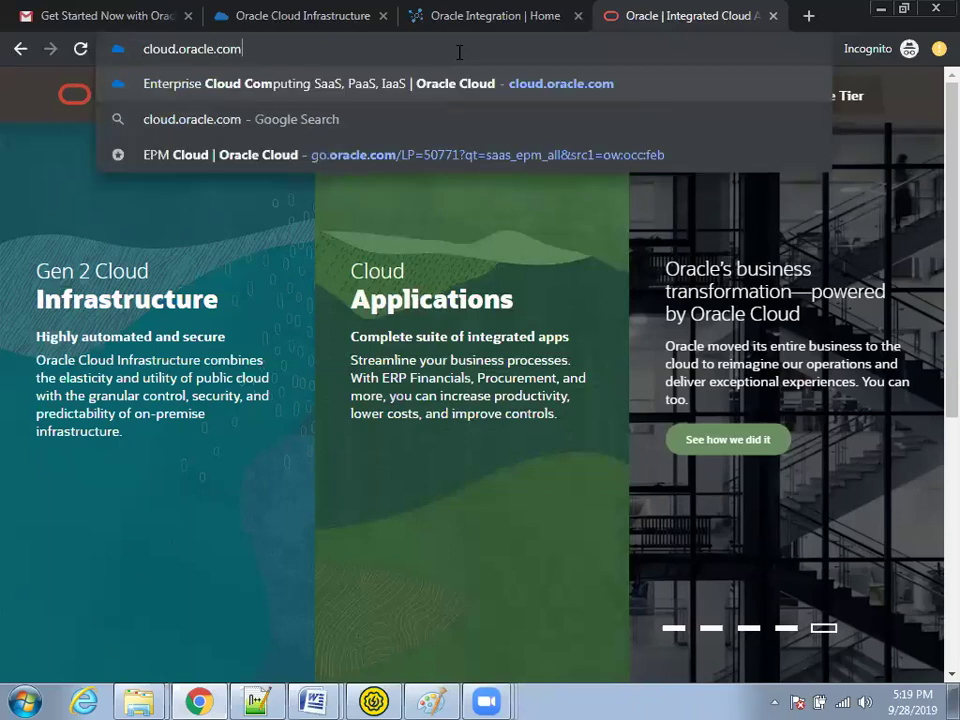
pyautogui.press('Return')
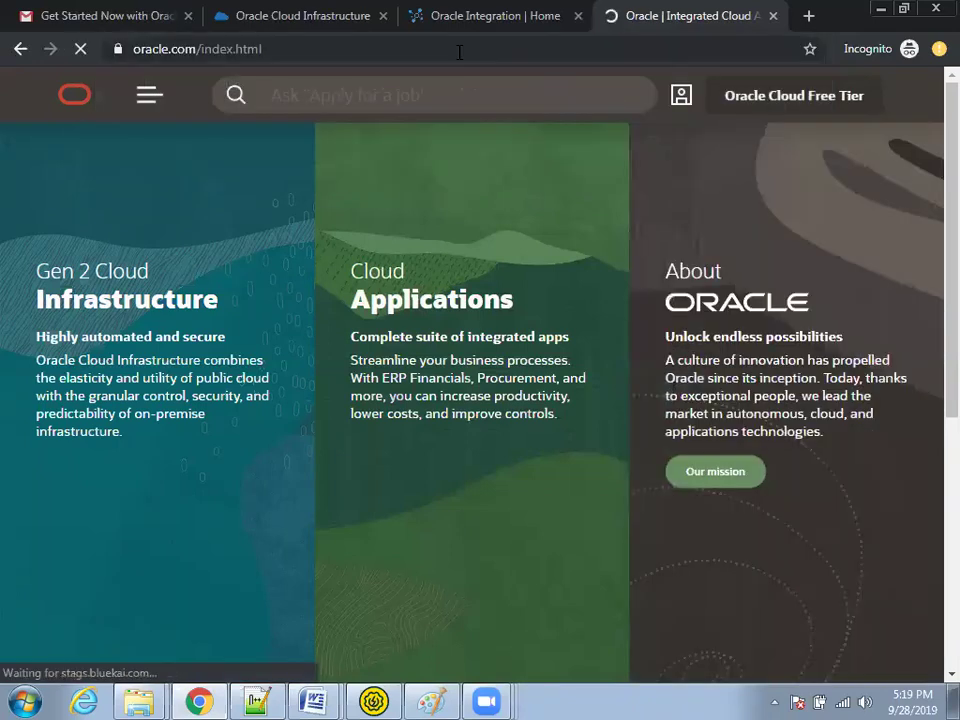
pyautogui.click(799, 97)
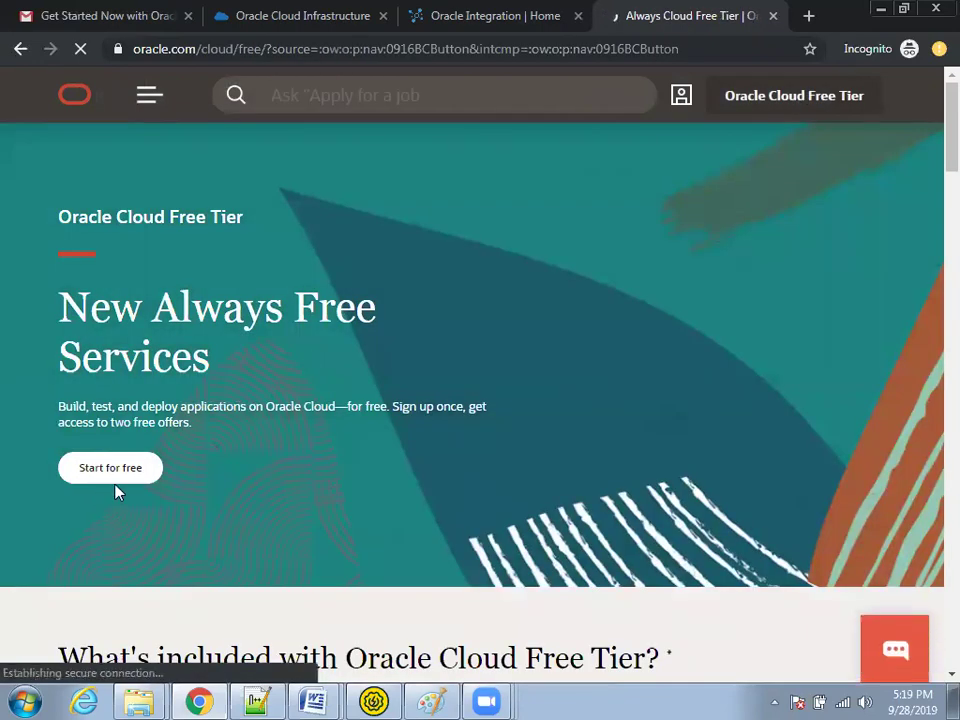
# Step: Start the free sign-up and enter a new, unregistered e-mail address
pyautogui.click(112, 478)
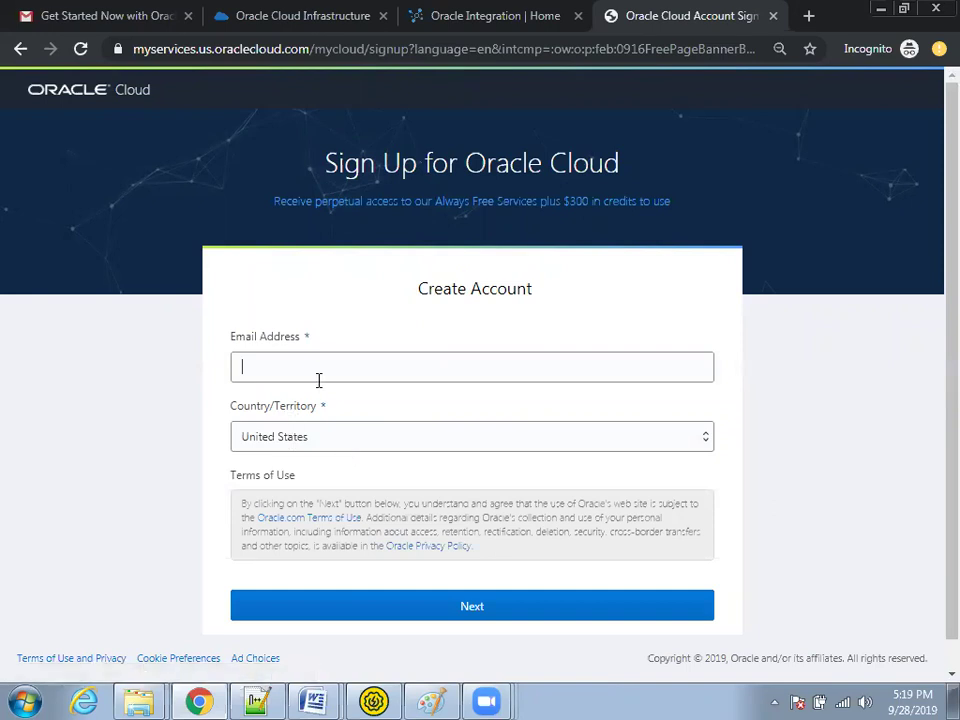
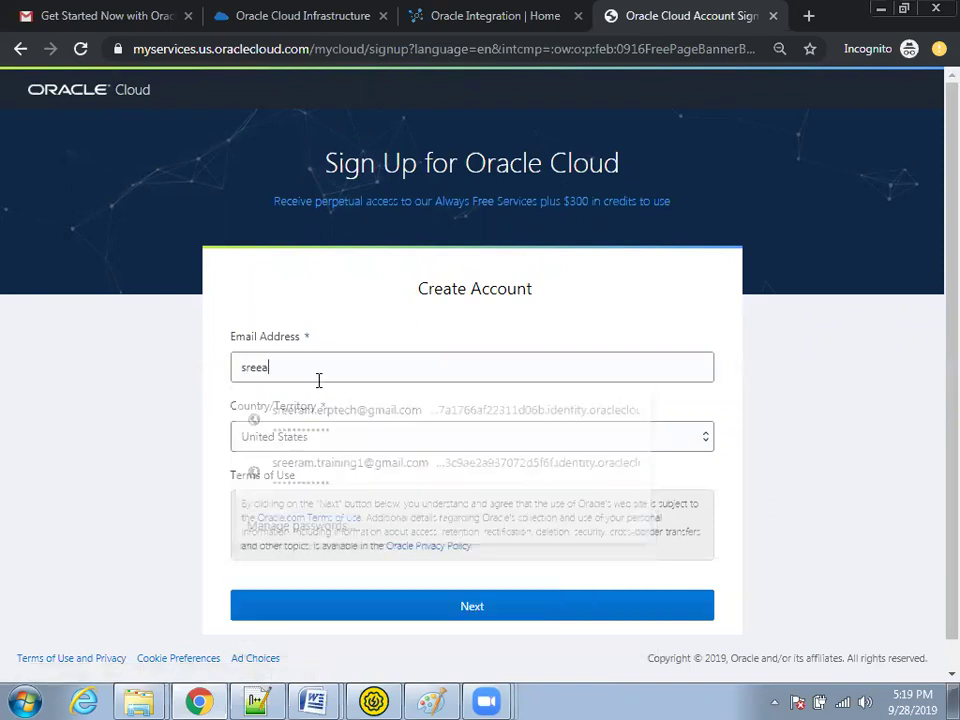
pyautogui.press('Tab')
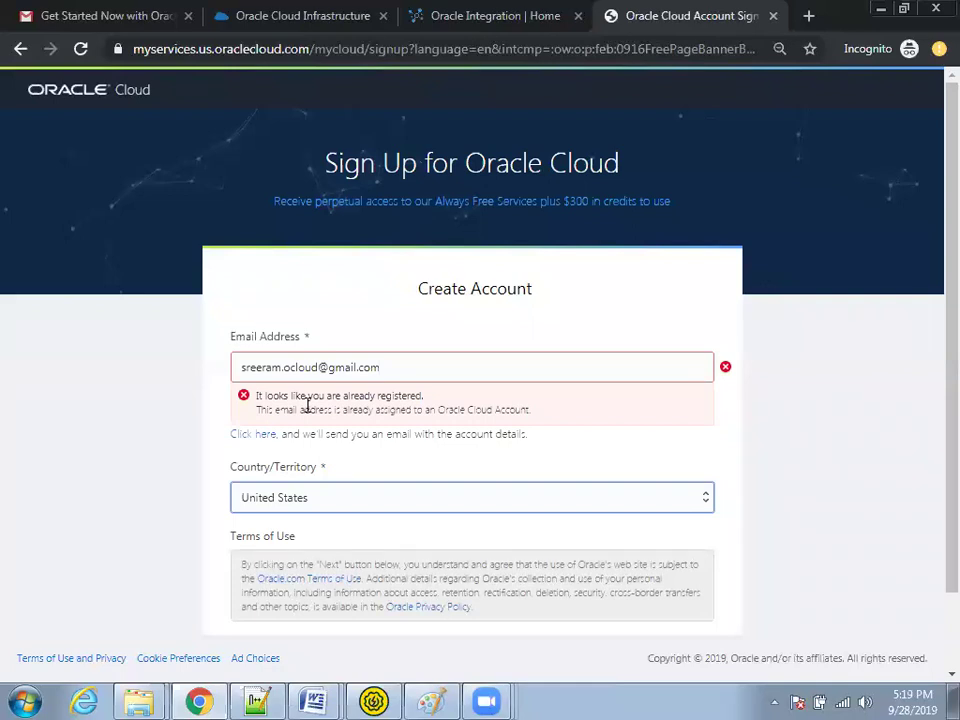
pyautogui.click(318, 367)
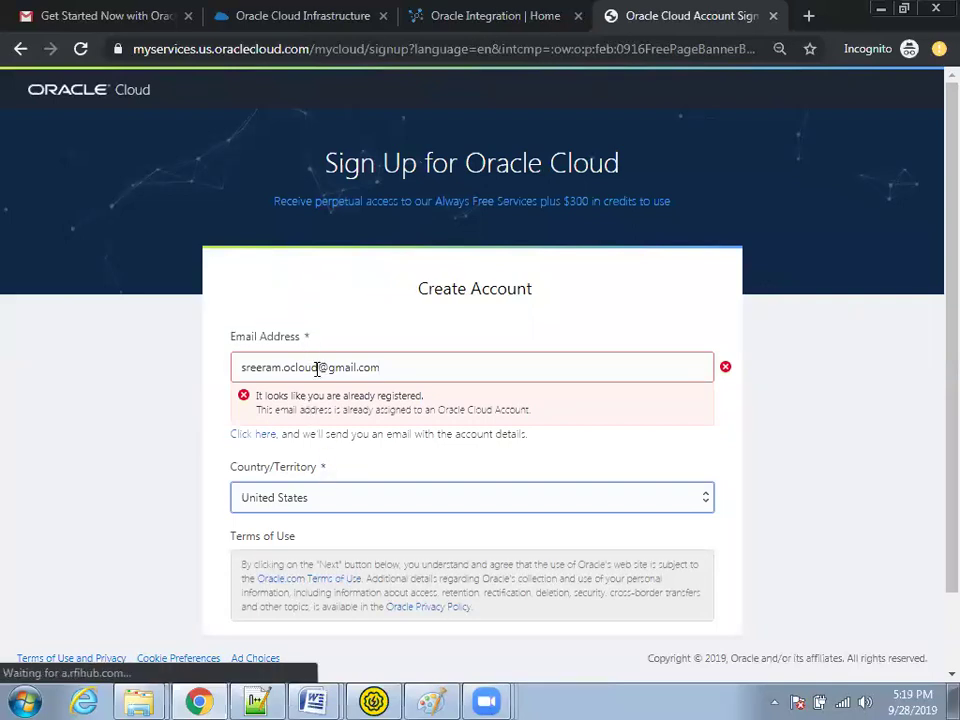
pyautogui.write('1')
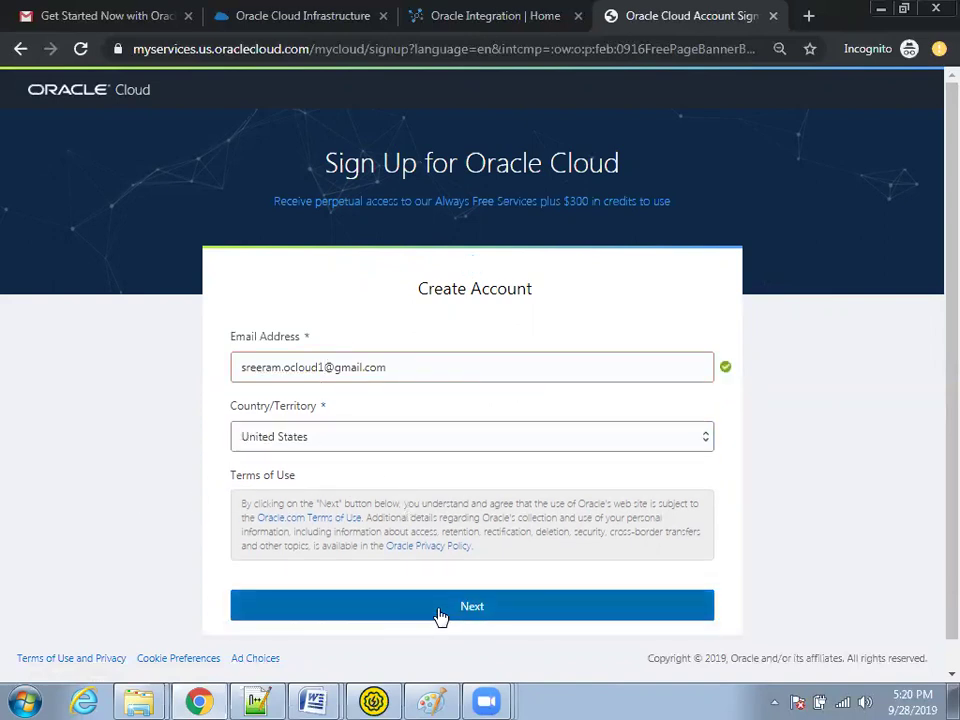
# Step: Set Country/Territory to India and continue to the account details
pyautogui.click(343, 451)
pyautogui.write('india')
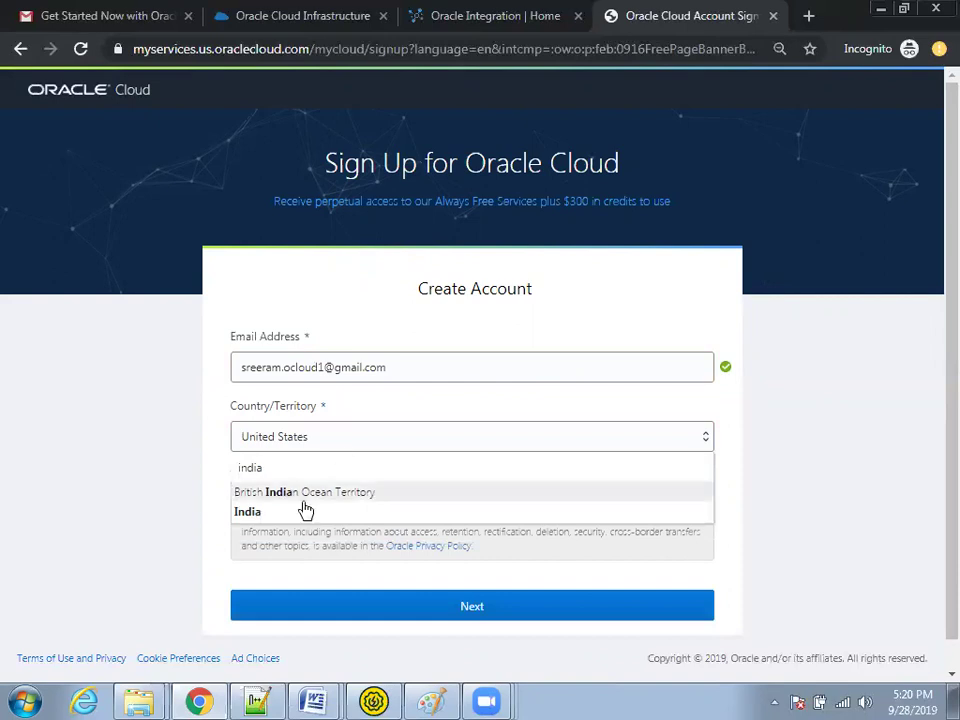
pyautogui.click(281, 511)
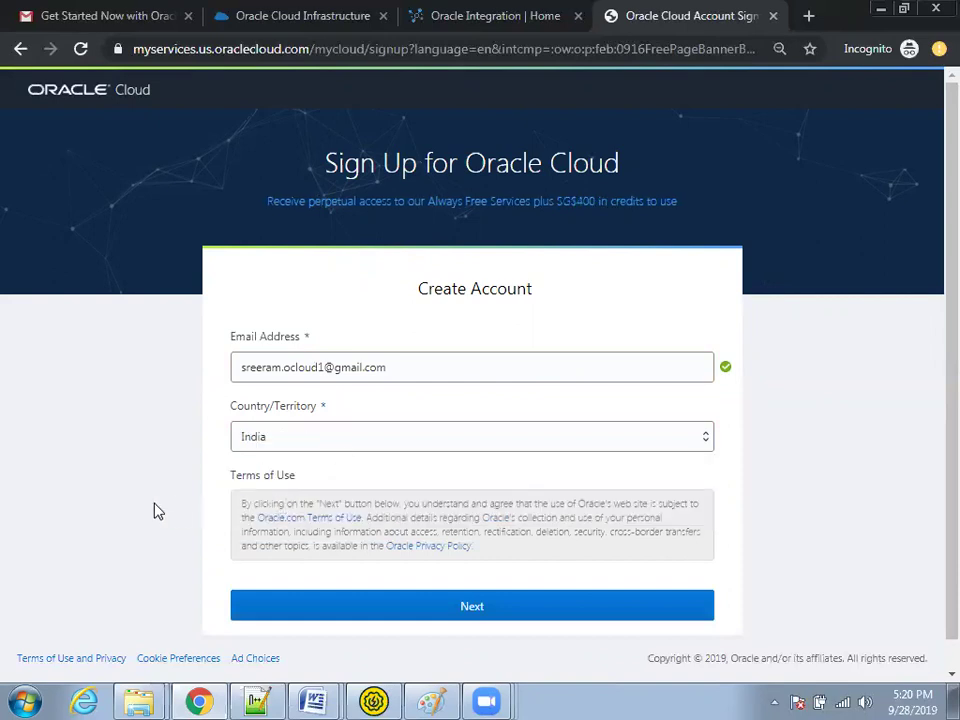
pyautogui.click(436, 610)
# Step: Enter a lowercase Cloud Account Name without any dot
pyautogui.scroll(-1, 122, 519)
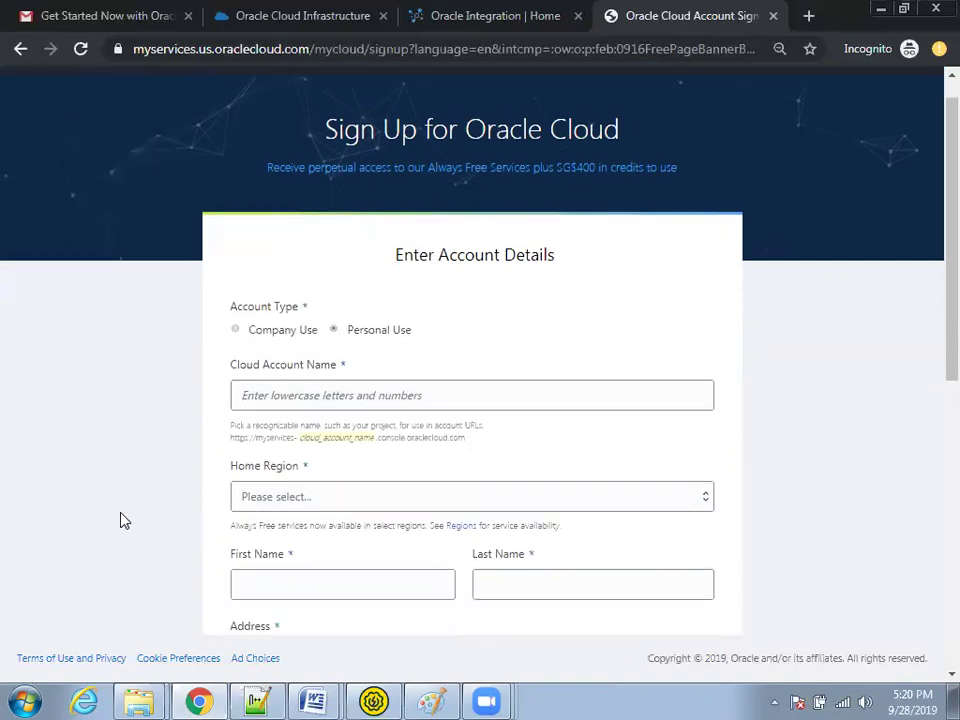
pyautogui.scroll(-1, 205, 428)
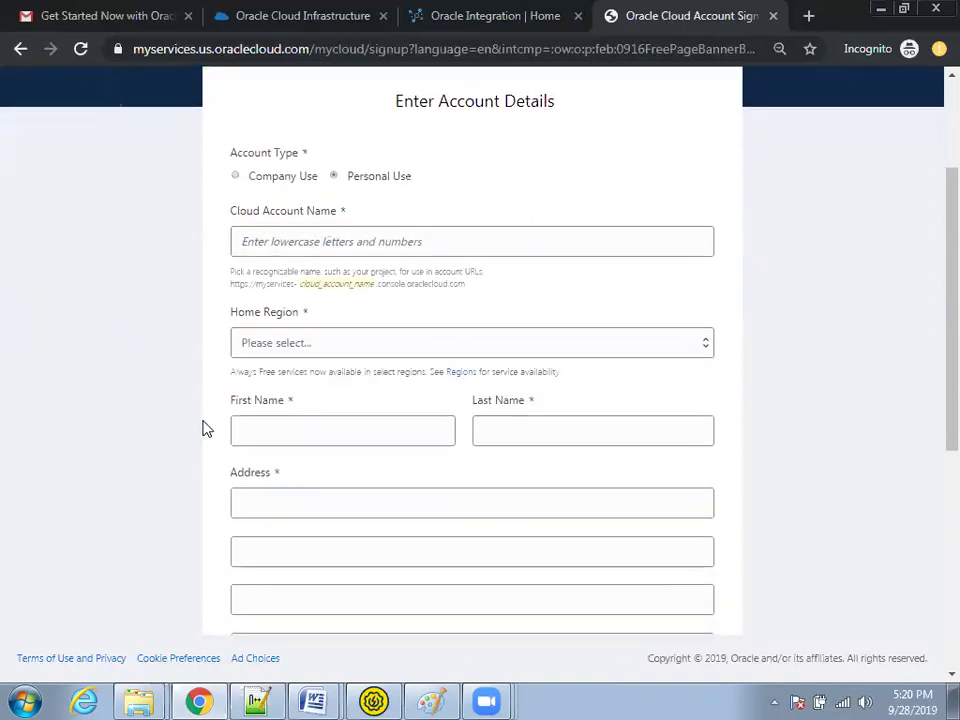
pyautogui.write('sreeam')
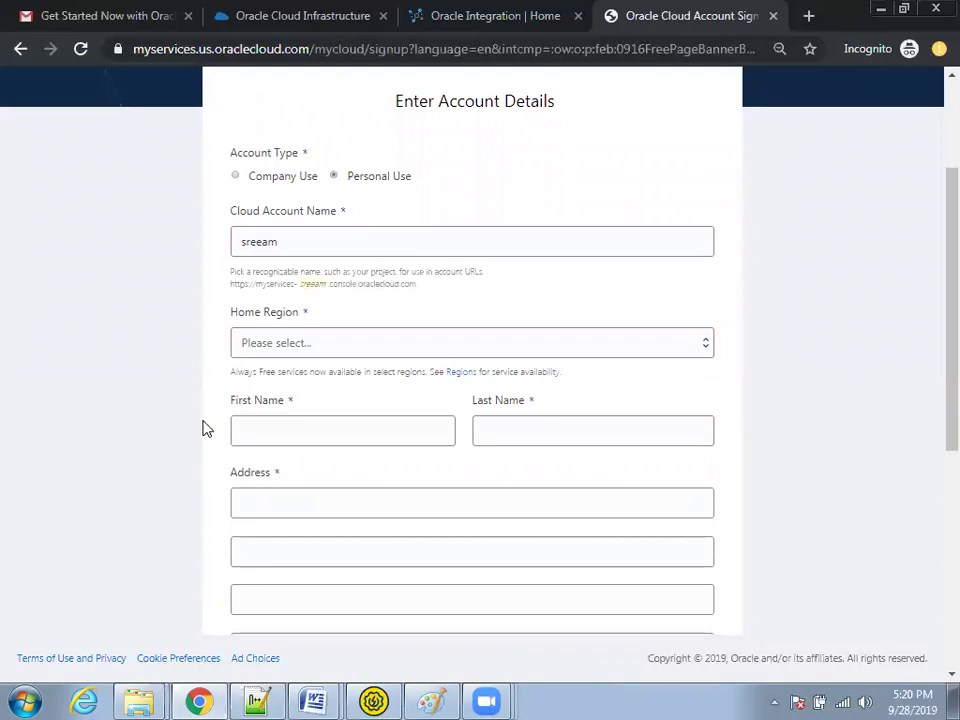
pyautogui.write('.ocloud1')
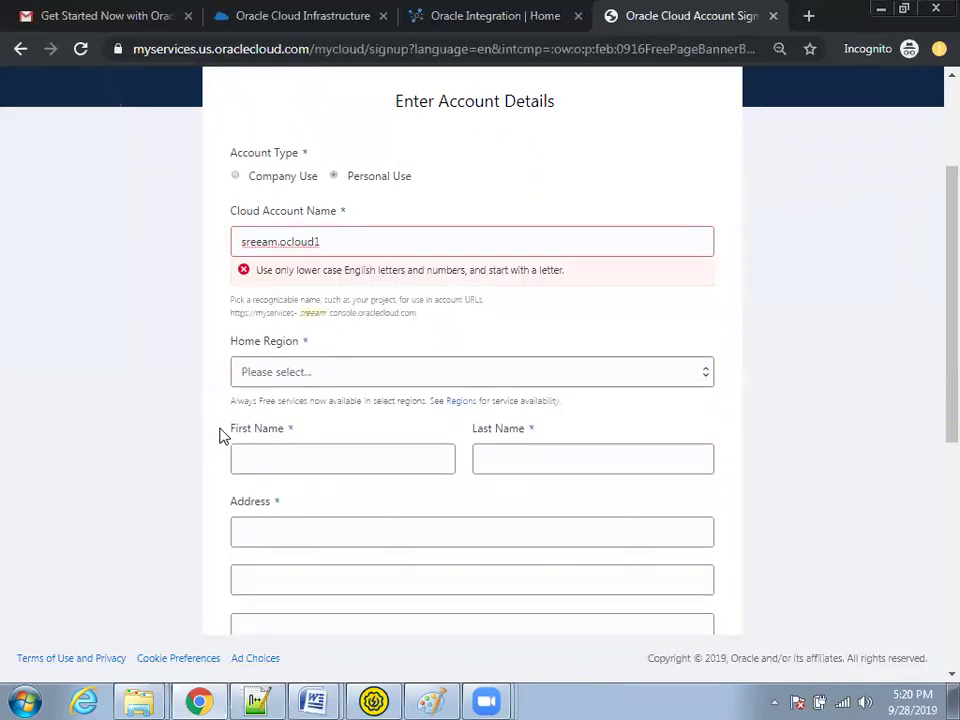
pyautogui.click(264, 243)
pyautogui.write('r')
pyautogui.click(284, 242)
pyautogui.press('BackSpace')
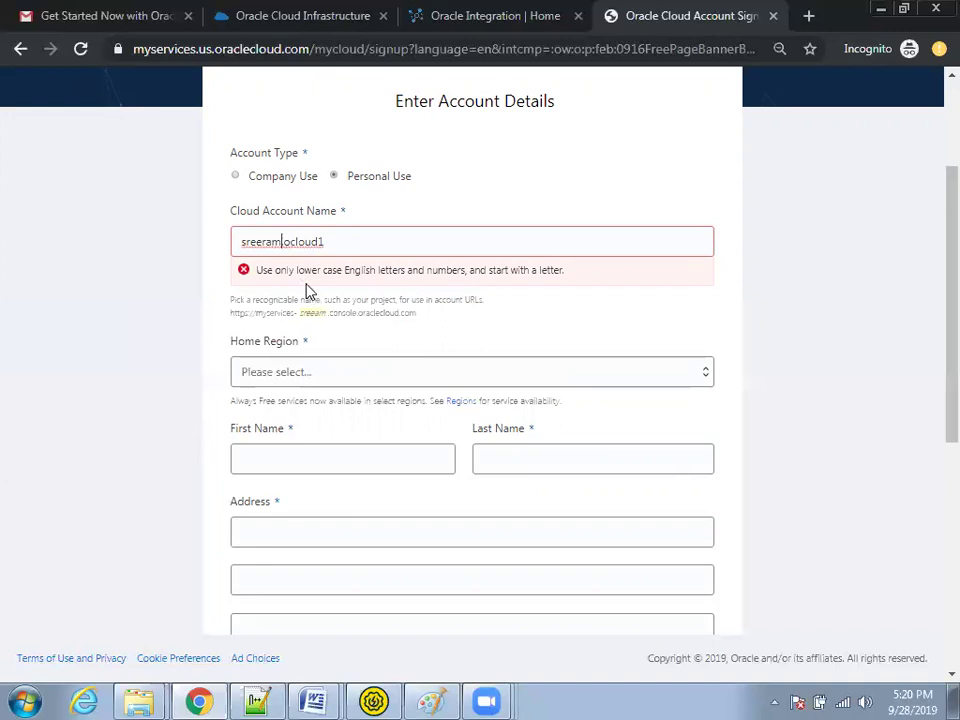
pyautogui.press('BackSpace')
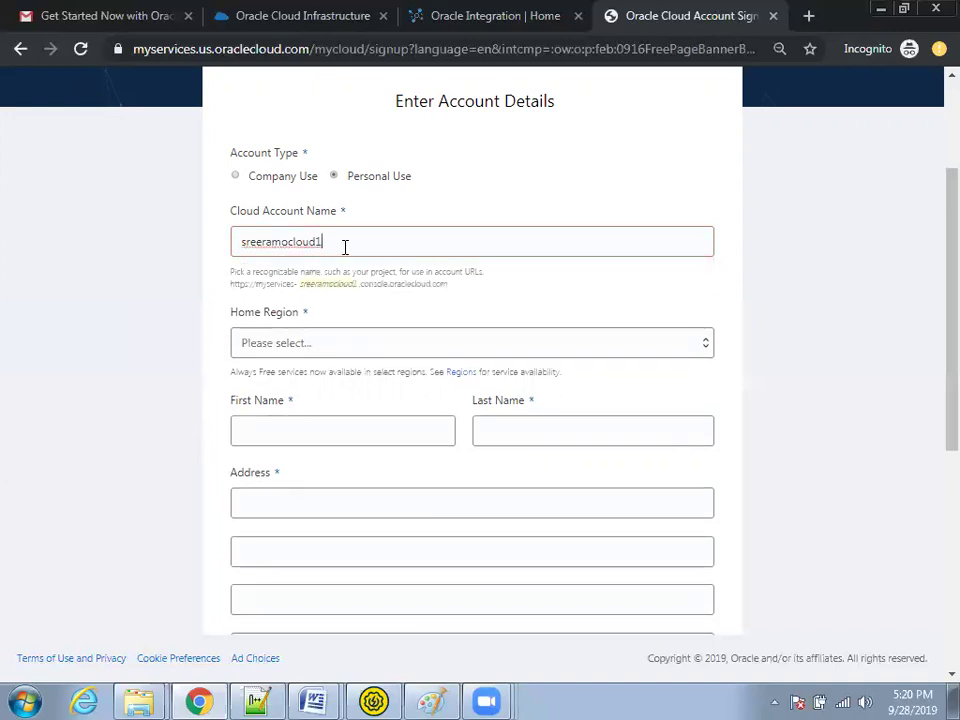
# Step: Keep the account type on Personal Use and list the Asia-Pacific home regions
pyautogui.click(236, 176)
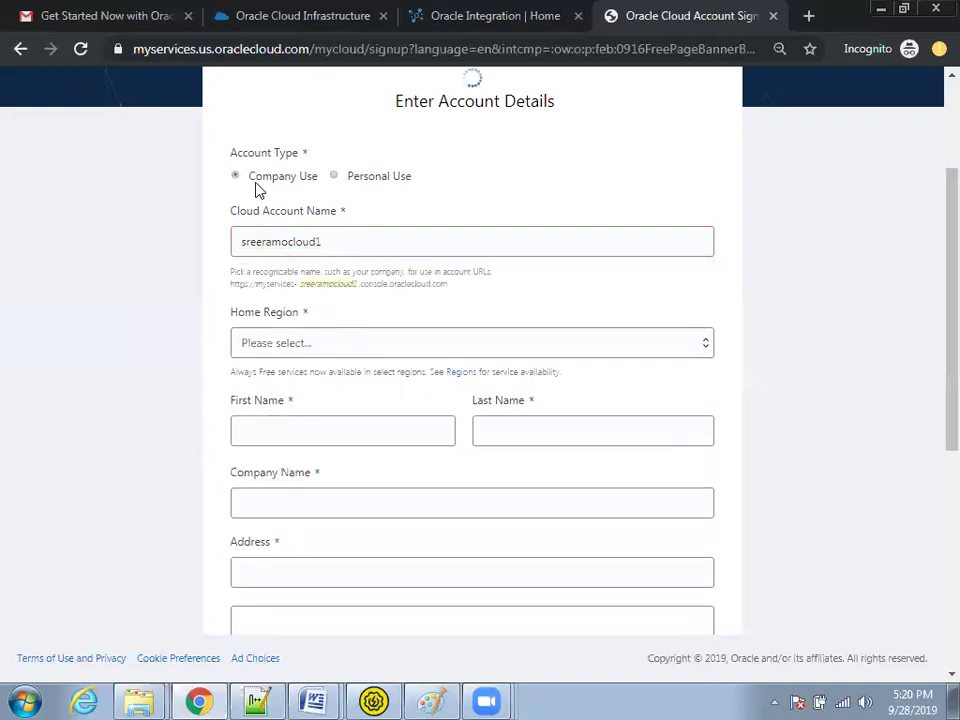
pyautogui.click(333, 178)
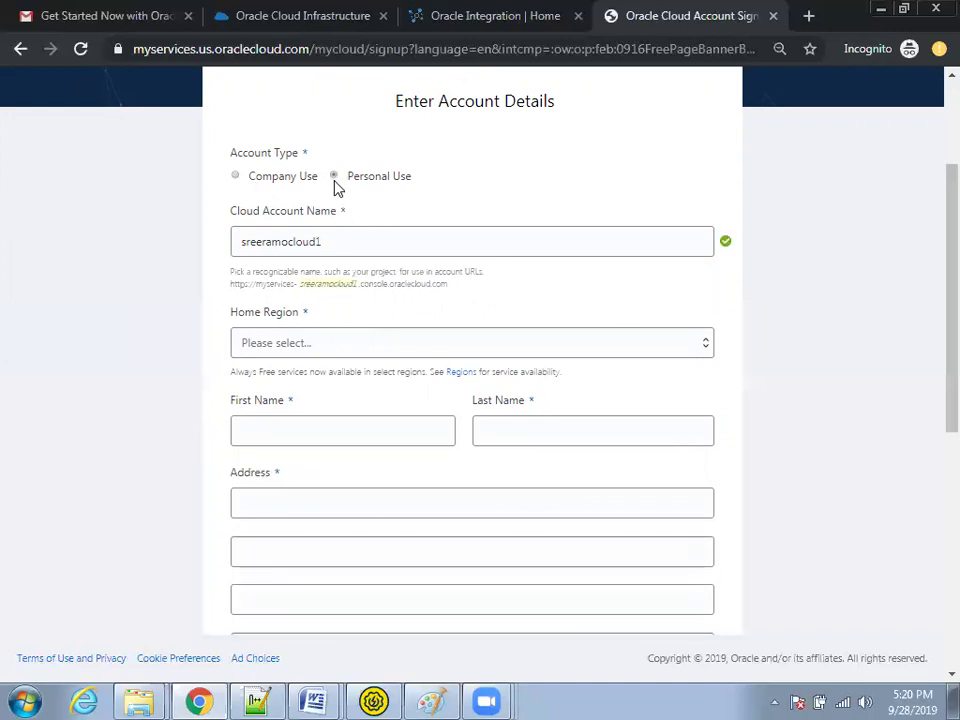
pyautogui.click(236, 177)
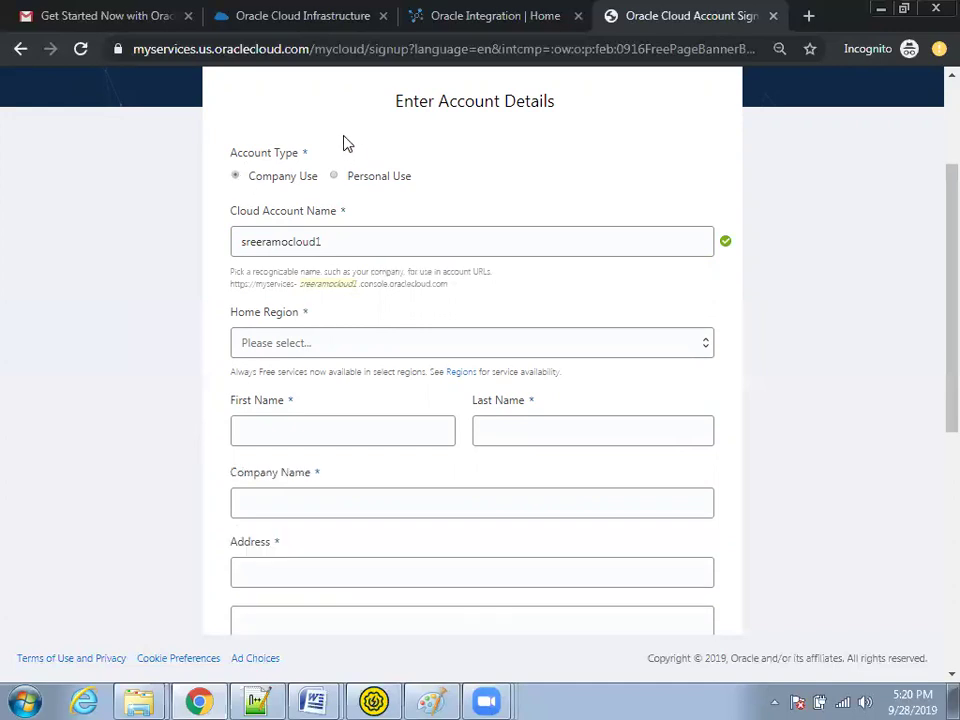
pyautogui.click(336, 177)
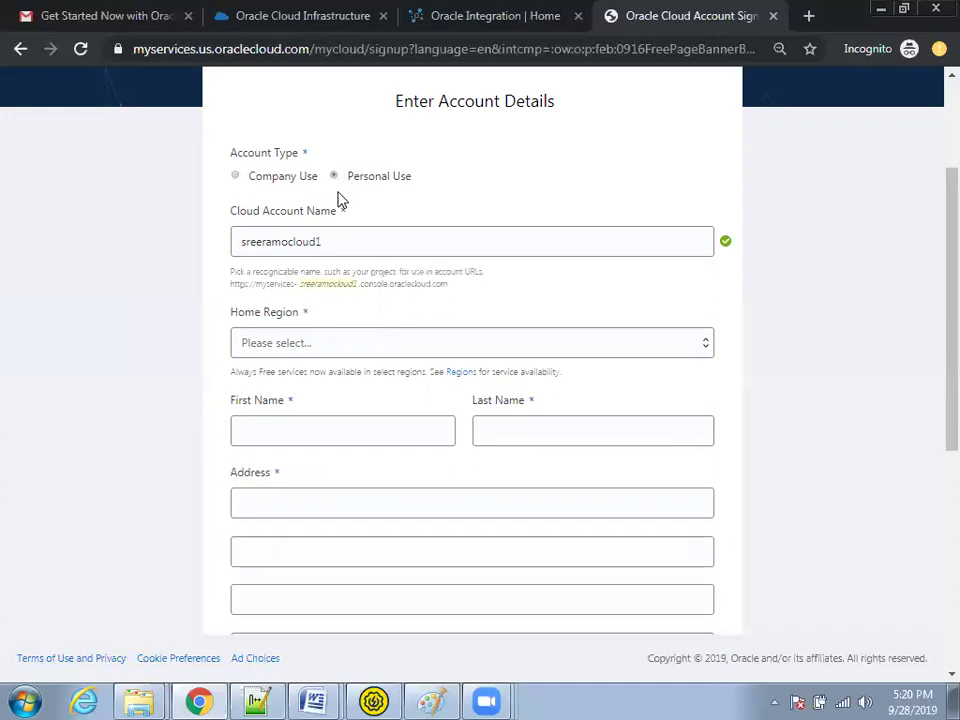
pyautogui.click(344, 350)
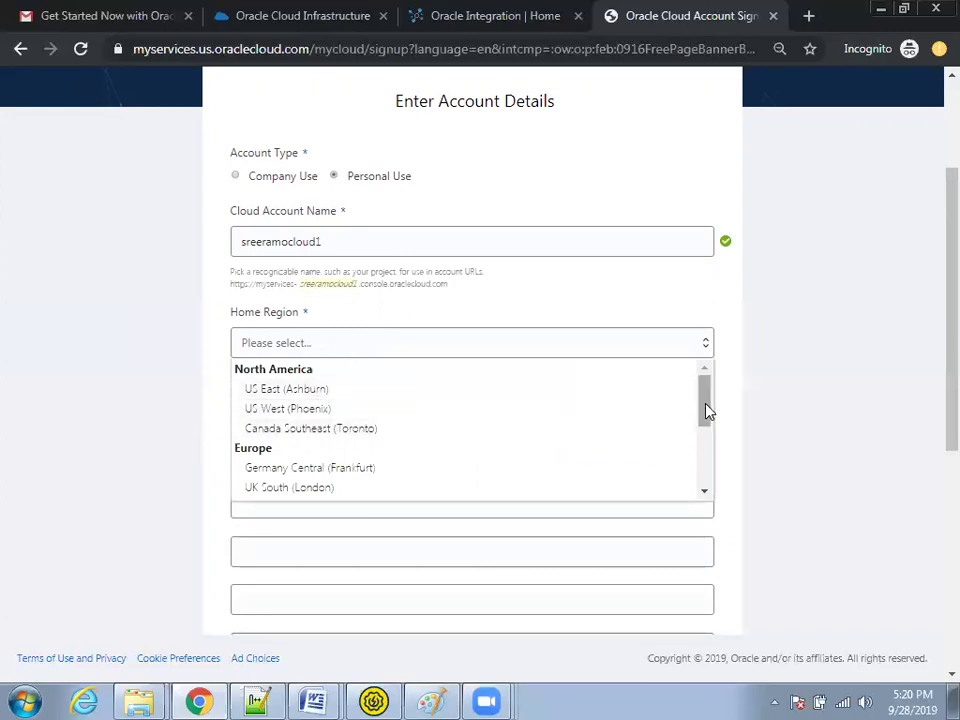
pyautogui.moveTo(704, 420); pyautogui.dragTo(701, 484)
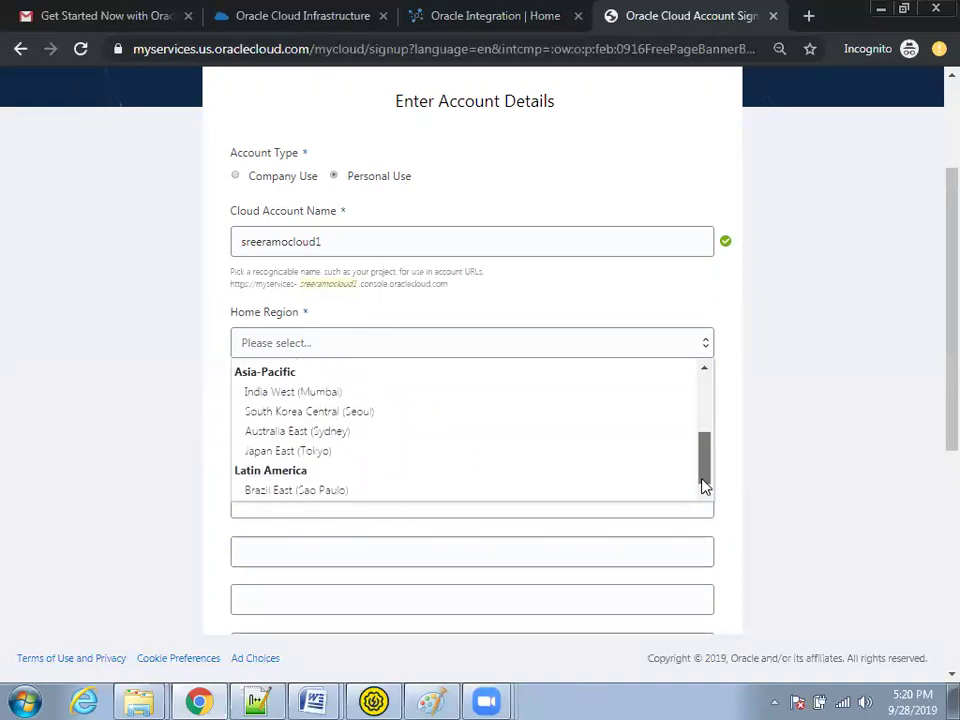
# Step: Choose India West (Mumbai) as home region and fill in first name, last name and address
pyautogui.click(270, 393)
pyautogui.click(296, 420)
pyautogui.write('sreeram')
pyautogui.press('Tab')
pyautogui.write('oc')
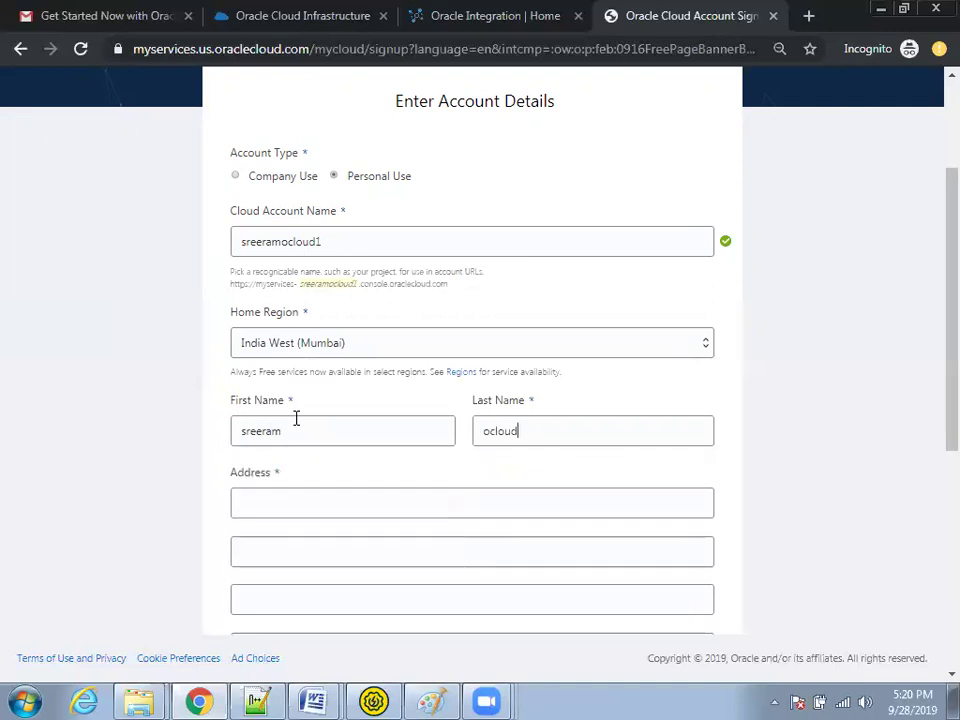
pyautogui.write('hyderabad')
pyautogui.press('Tab')
pyautogui.press('Tab')
pyautogui.press('Tab')
# Step: Enter the city, begin the state with 'TELA', and review the form
pyautogui.scroll(-2, 300, 420)
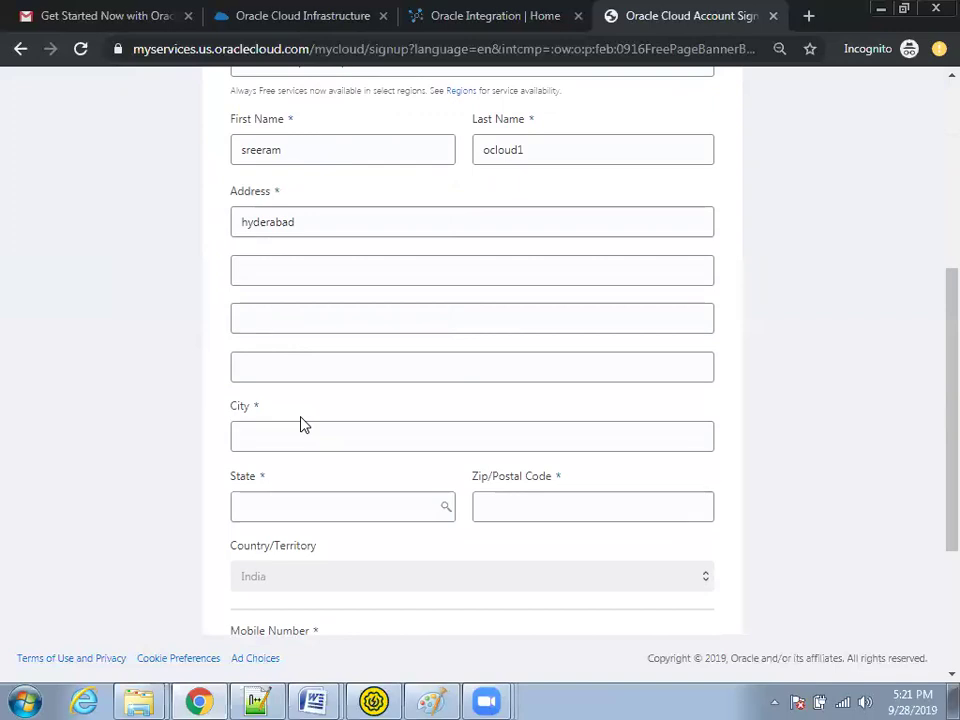
pyautogui.click(300, 445)
pyautogui.write('hyderabad')
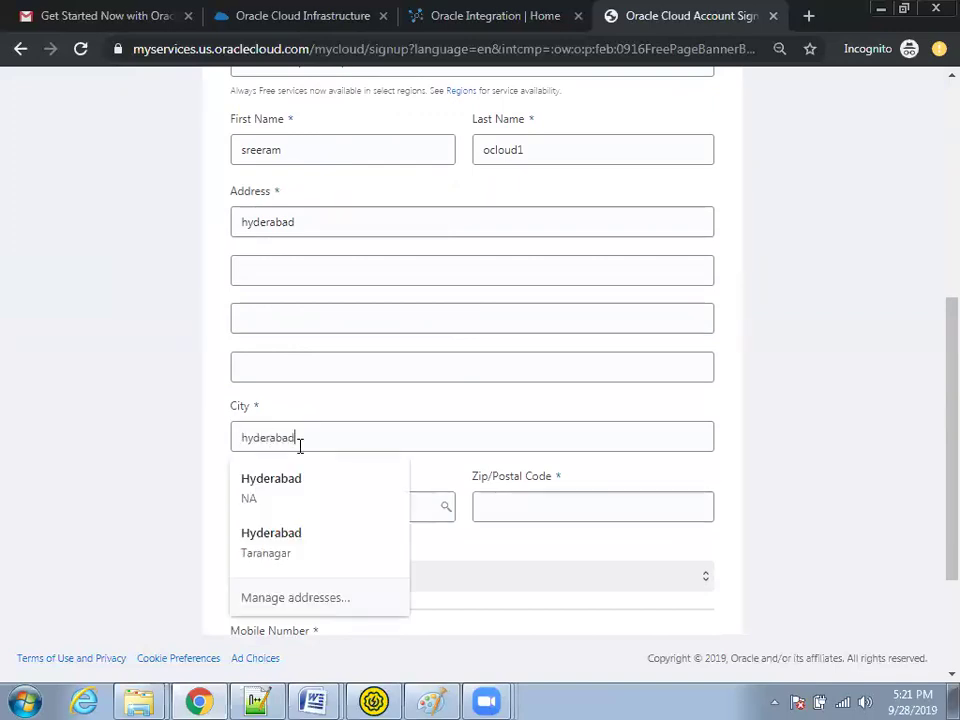
pyautogui.press('Tab')
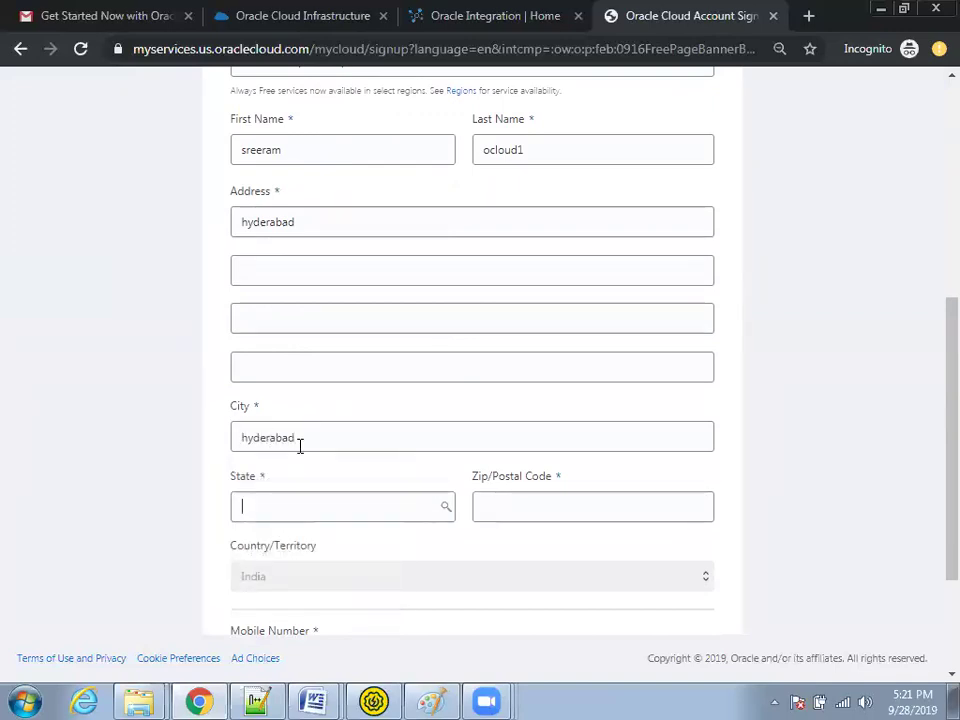
pyautogui.write('TELANG')
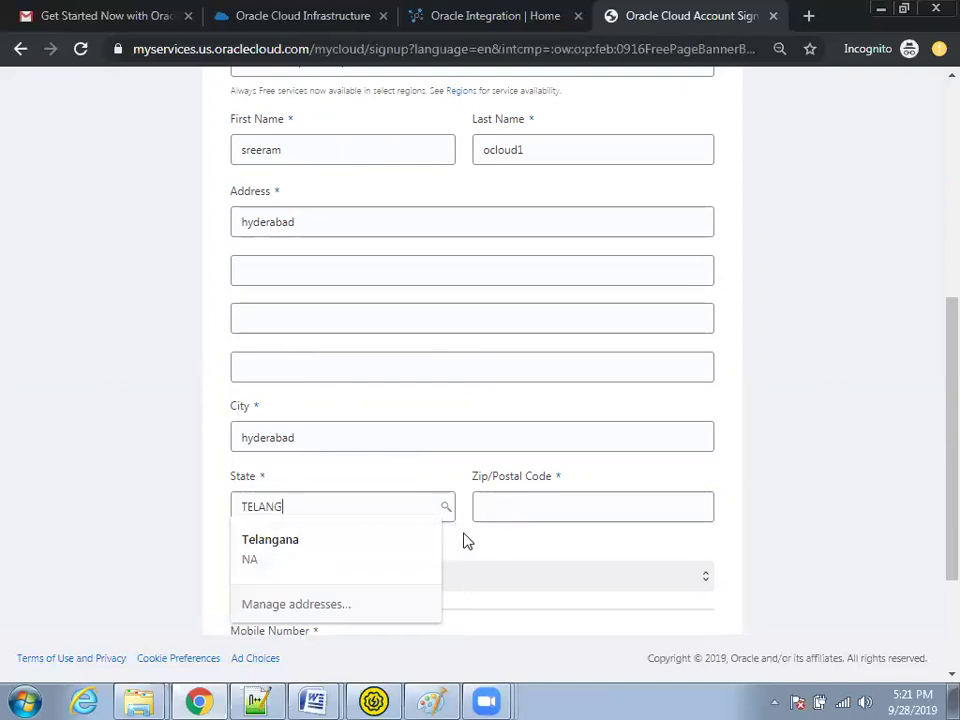
pyautogui.scroll(-3, 478, 535)
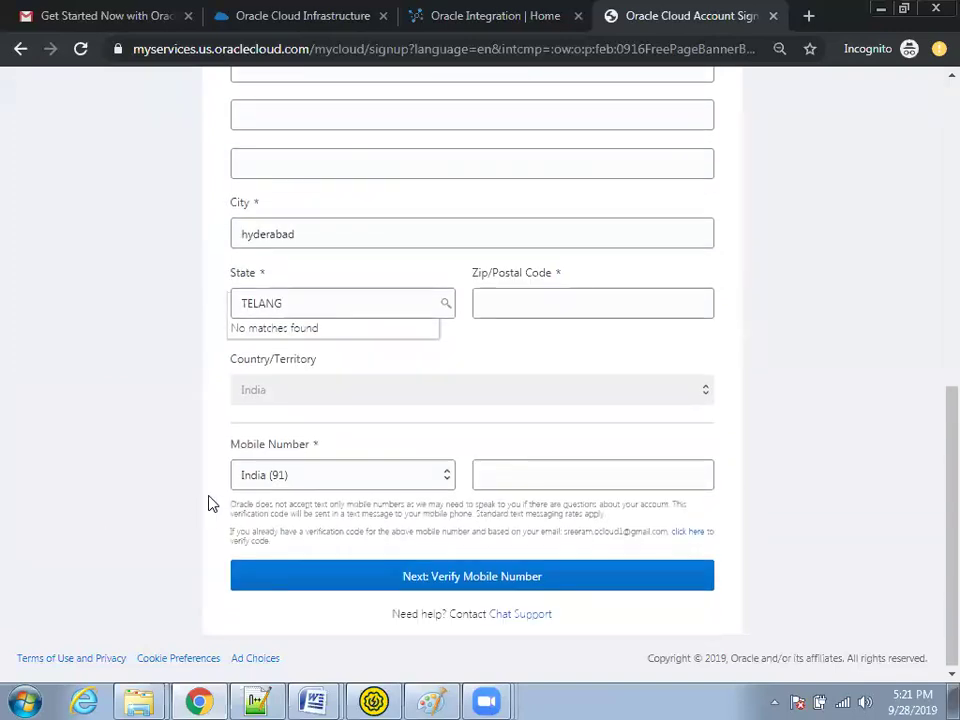
pyautogui.scroll(5, 242, 480)
pyautogui.scroll(-5, 272, 469)
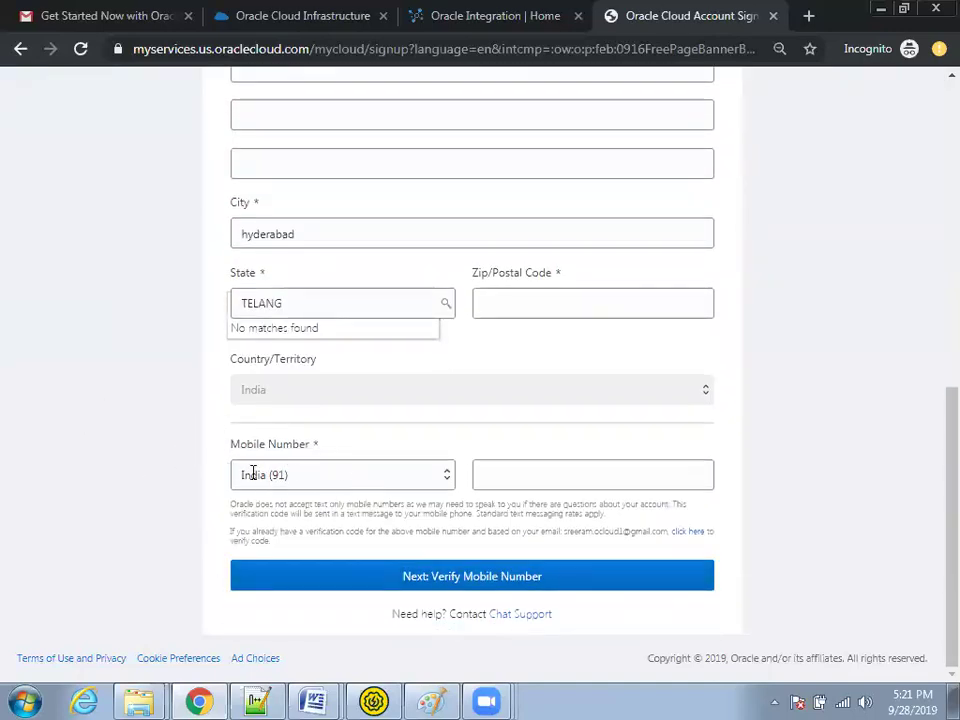
pyautogui.scroll(5, 214, 400)
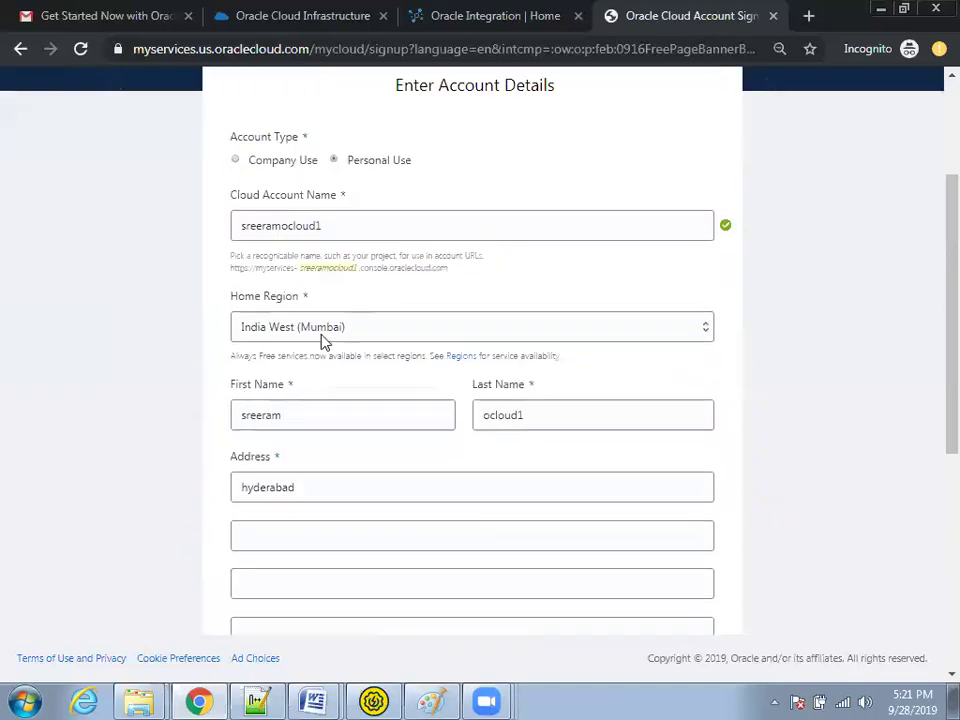
pyautogui.scroll(2, 340, 284)
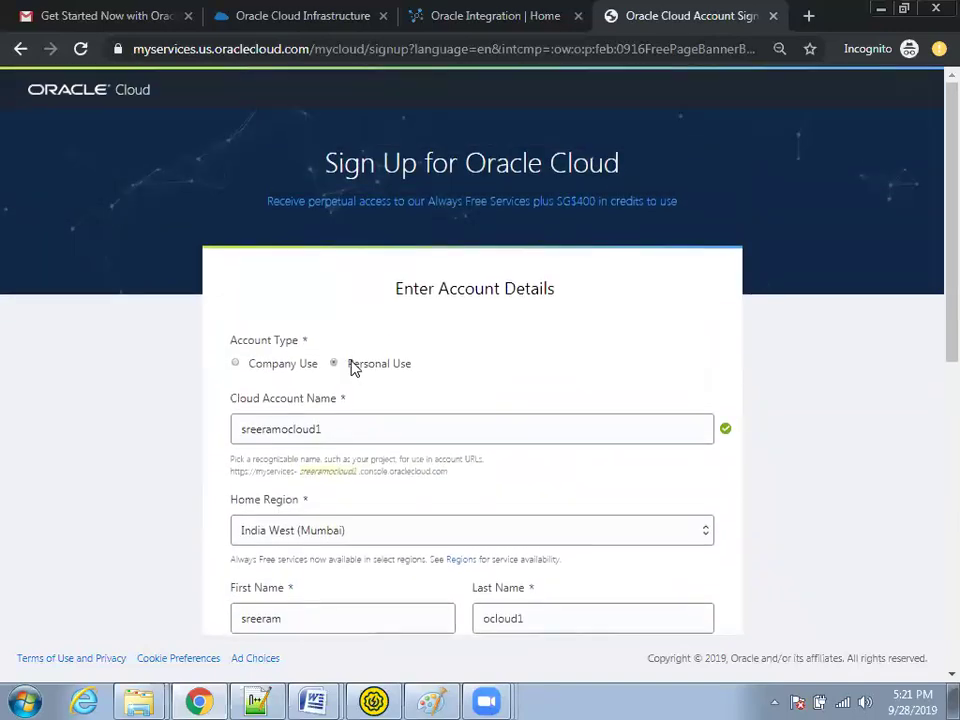
# Step: Return to the Word guide and read through the Create Account and Enter Account Details screenshots
pyautogui.hotkey('alt', 'Tab')
pyautogui.scroll(-10, 360, 360)
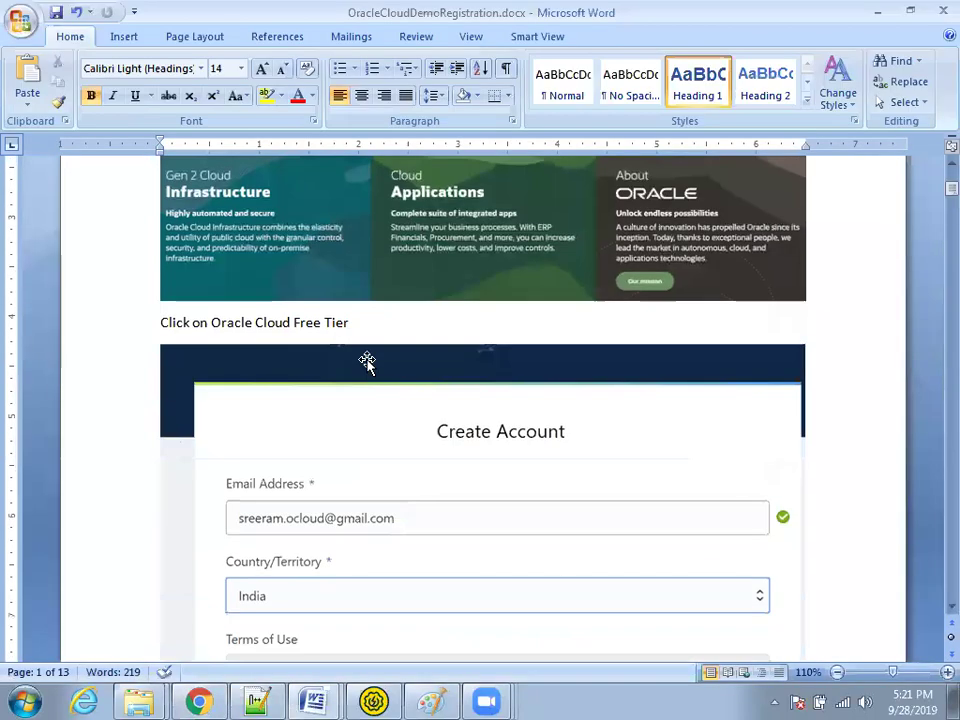
pyautogui.scroll(4, 355, 360)
pyautogui.scroll(-2, 380, 360)
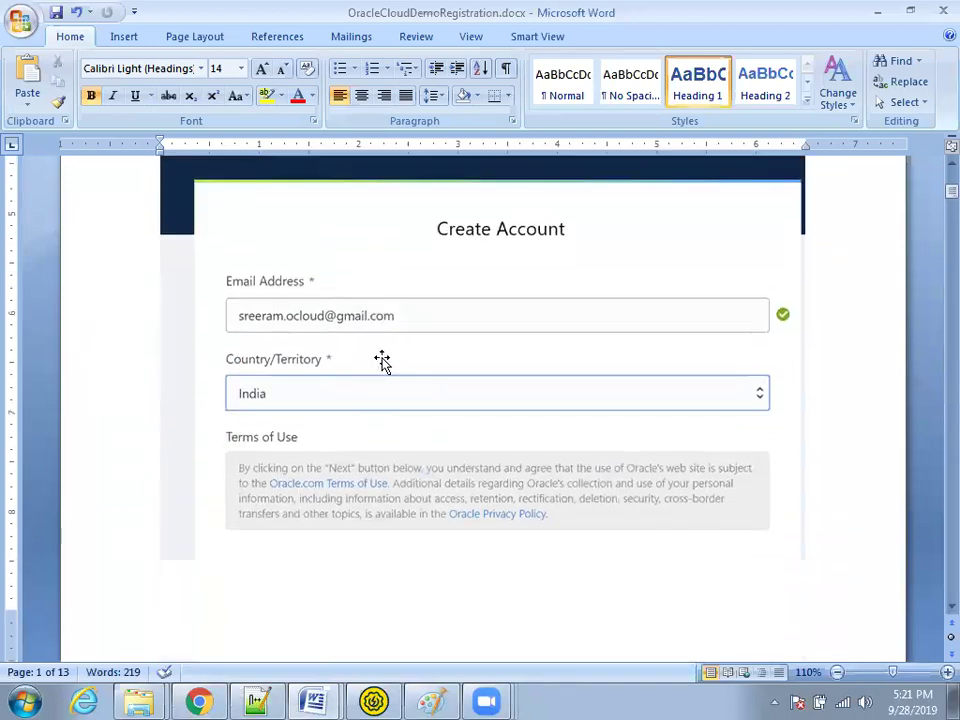
pyautogui.scroll(-8, 382, 362)
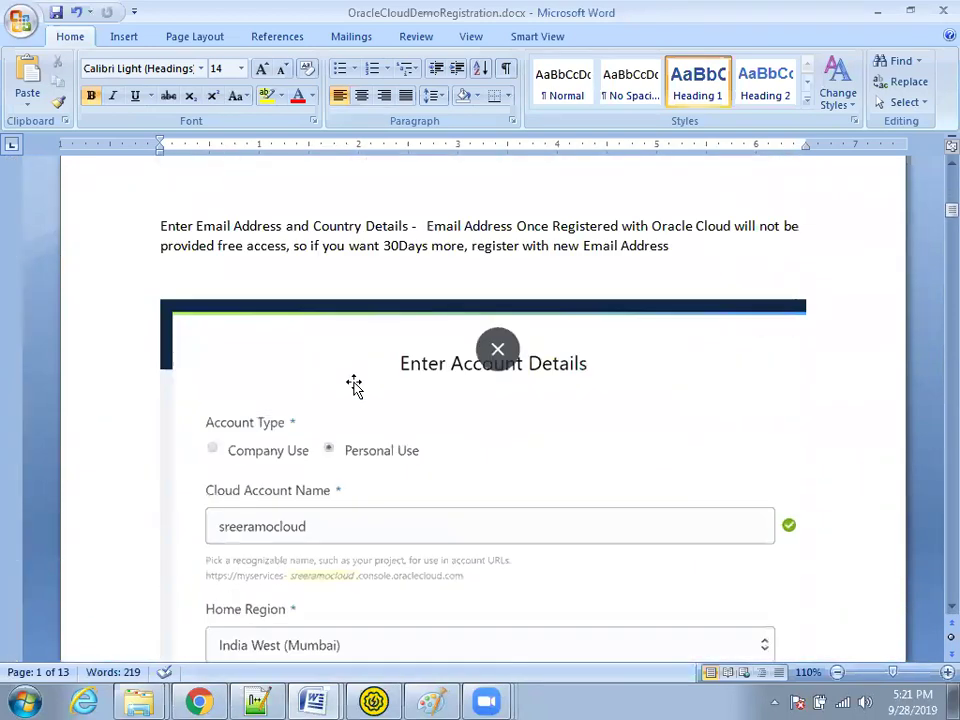
pyautogui.scroll(-3, 340, 378)
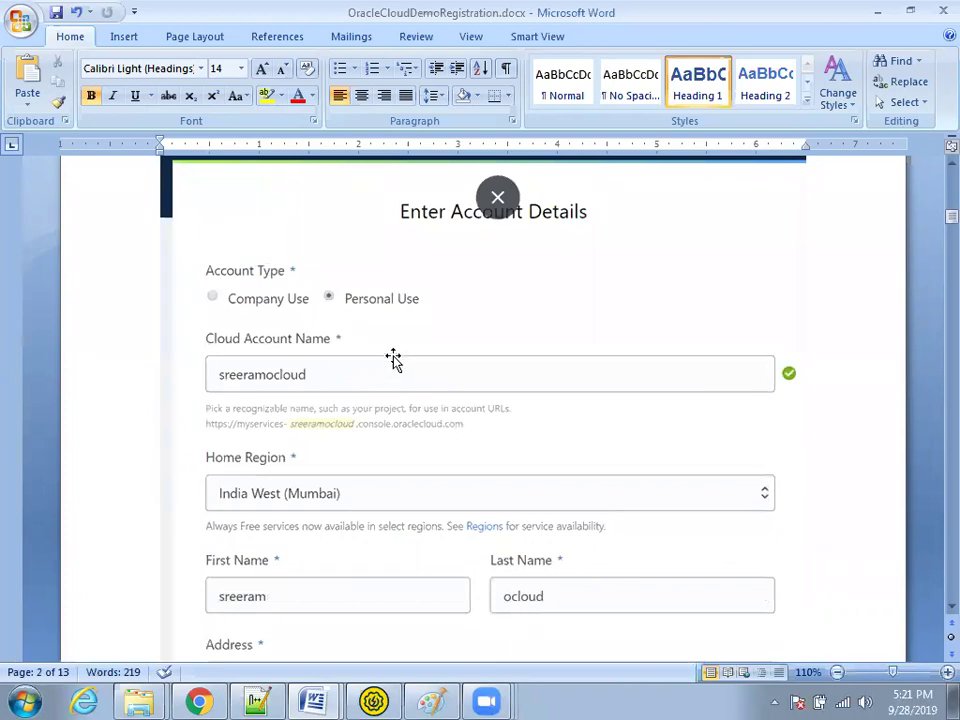
pyautogui.scroll(-1, 390, 358)
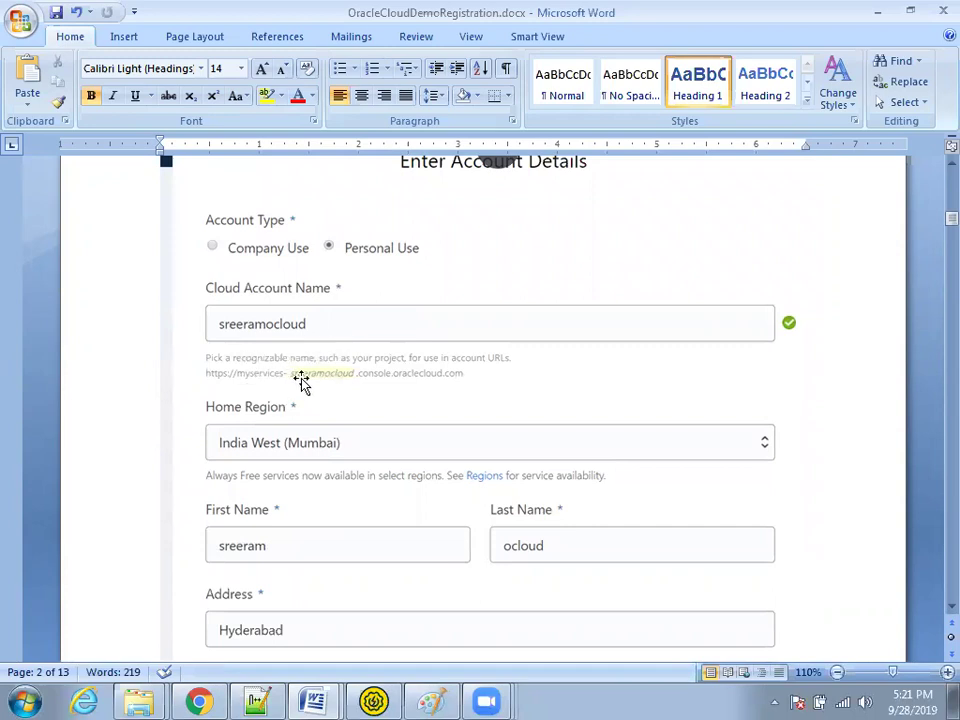
pyautogui.scroll(-1, 294, 393)
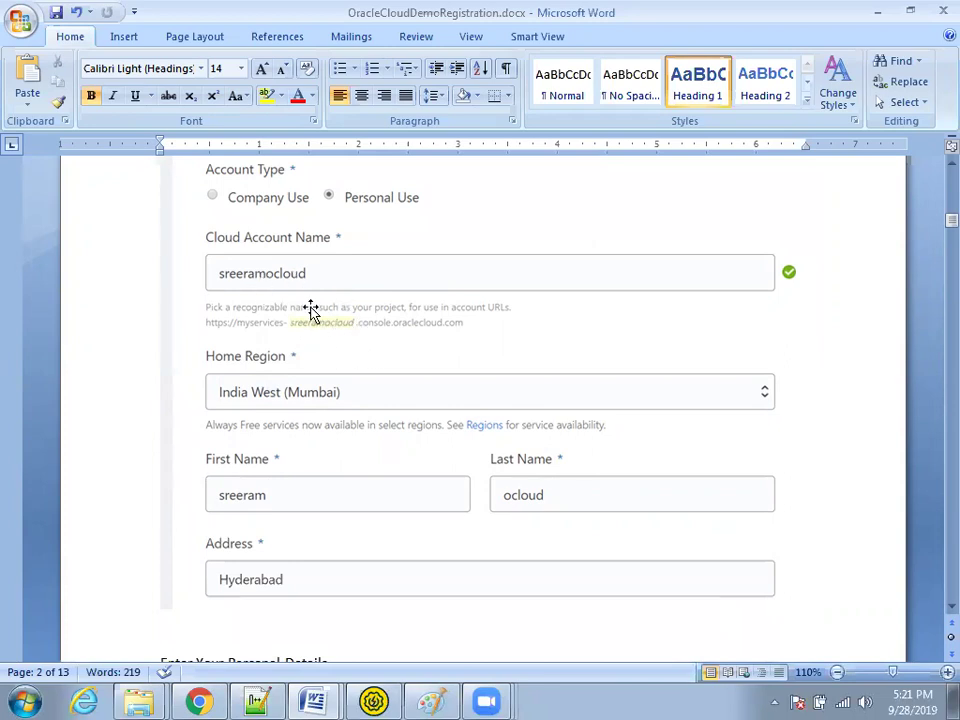
pyautogui.scroll(-1, 324, 375)
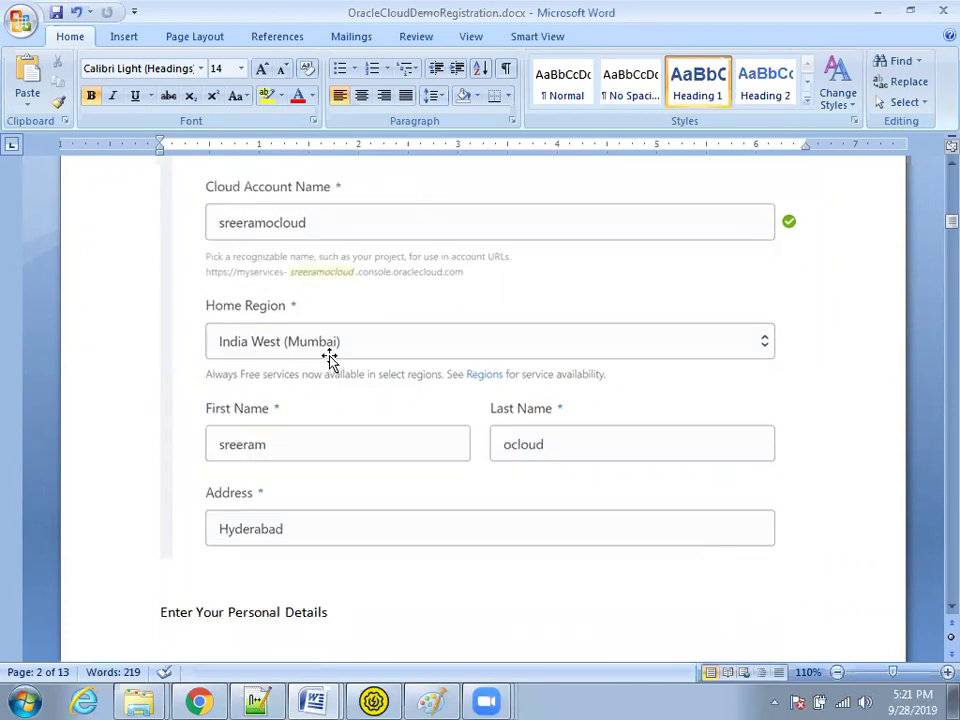
pyautogui.scroll(-1, 420, 435)
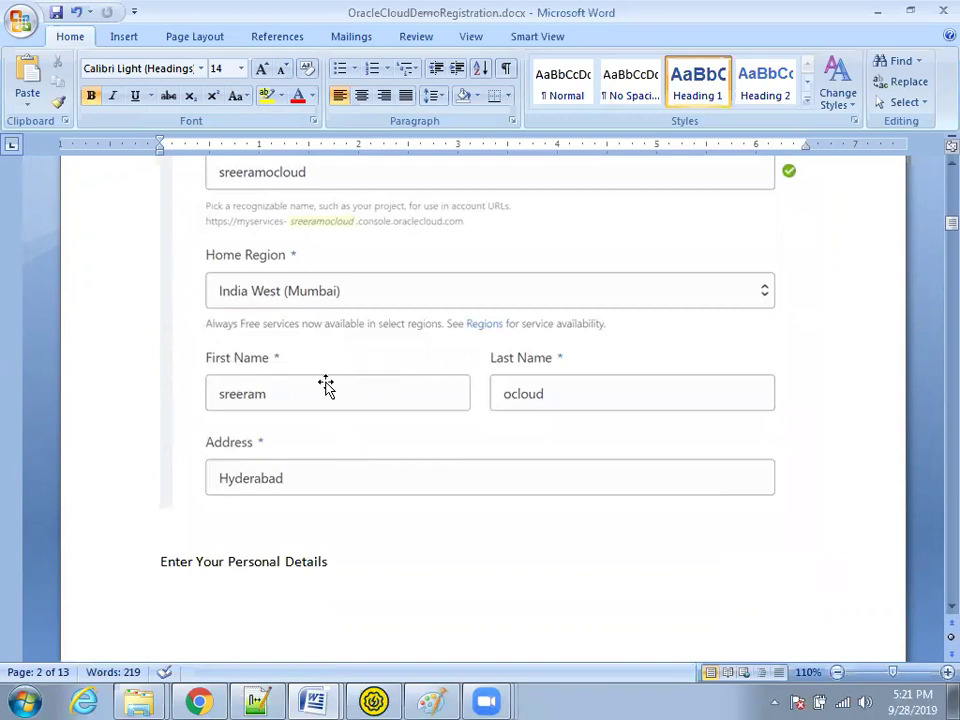
pyautogui.scroll(-9, 414, 379)
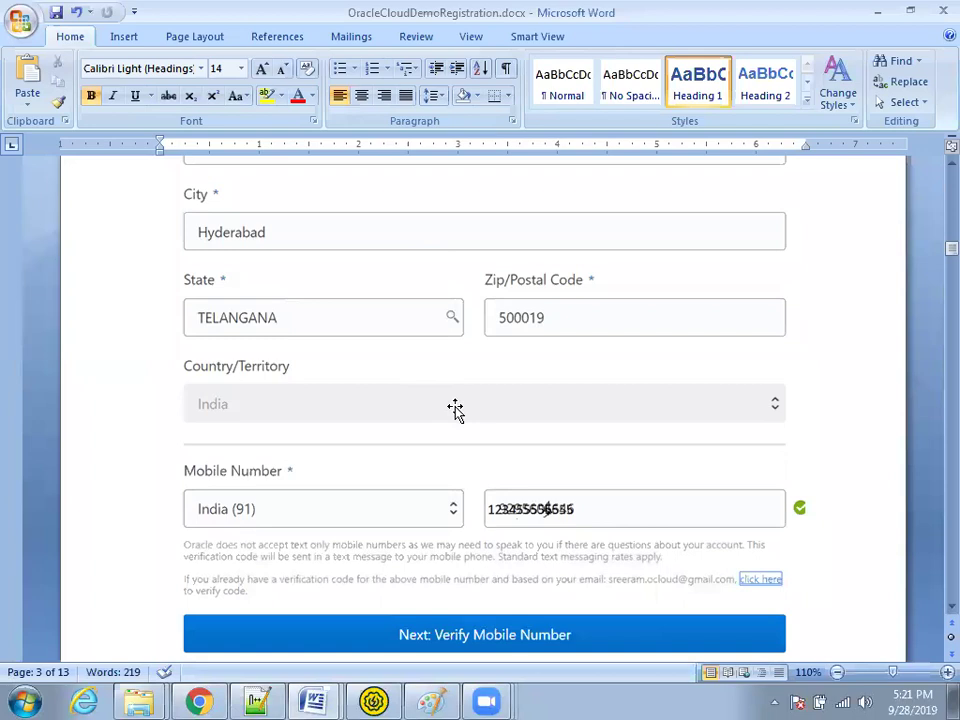
pyautogui.scroll(-3, 493, 407)
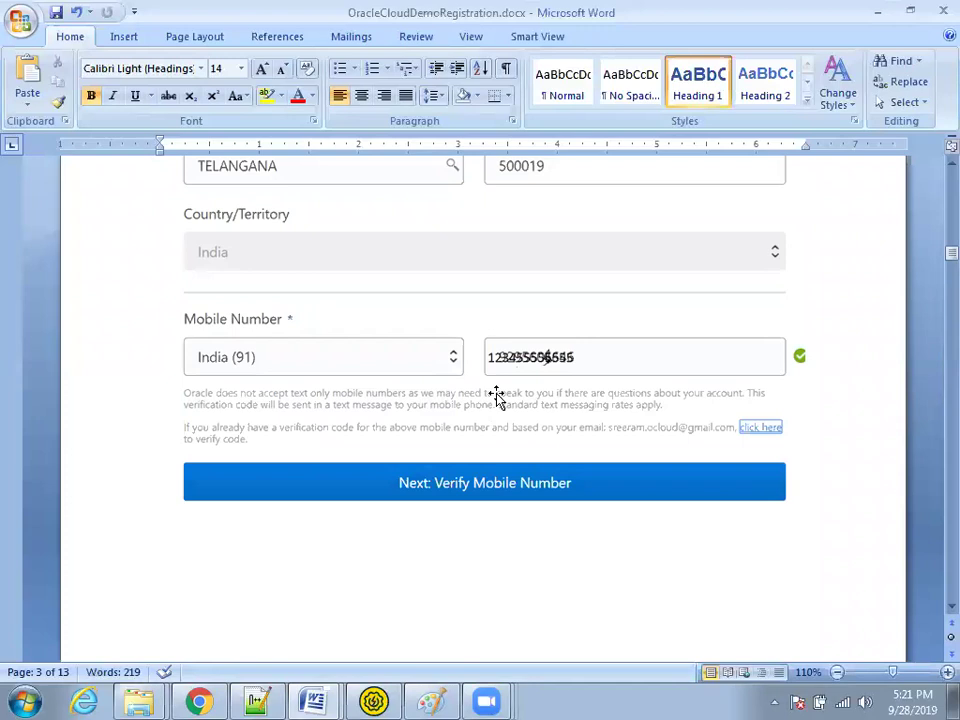
pyautogui.scroll(-5, 496, 395)
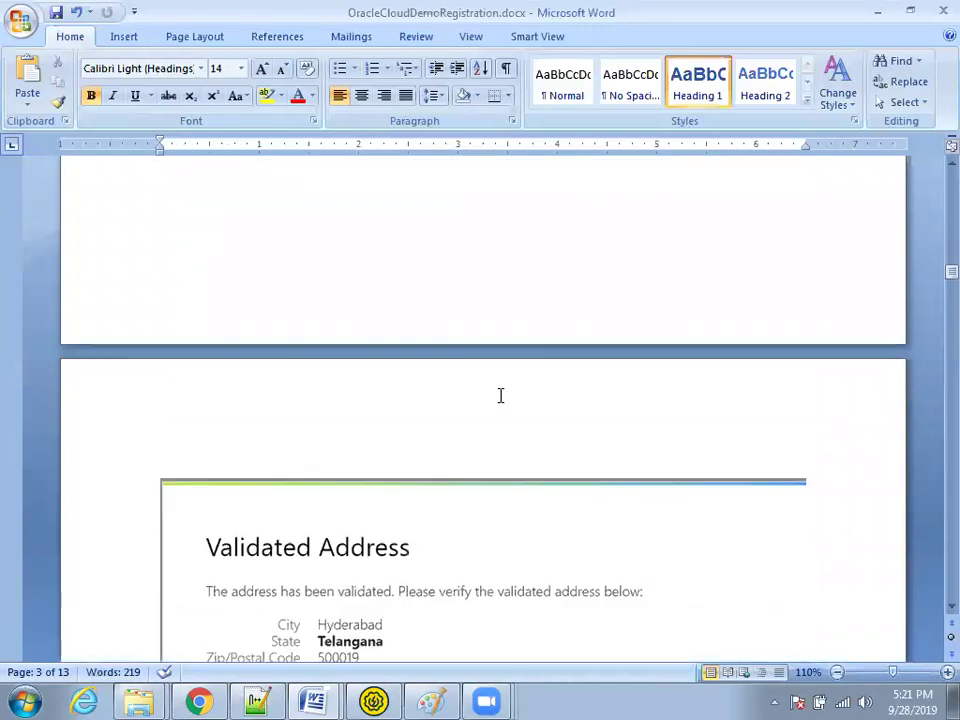
# Step: Scroll the guide through Validated Address, Verify Your Mobile Number and Enter Password to page 6
pyautogui.scroll(-4, 500, 395)
pyautogui.scroll(-2, 441, 439)
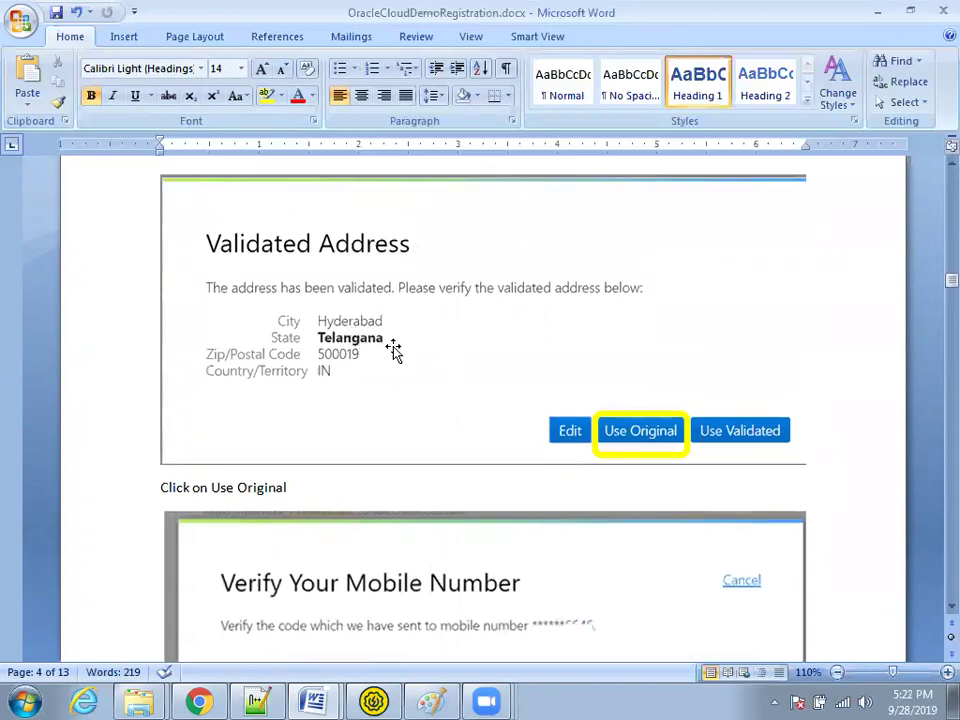
pyautogui.scroll(-5, 392, 349)
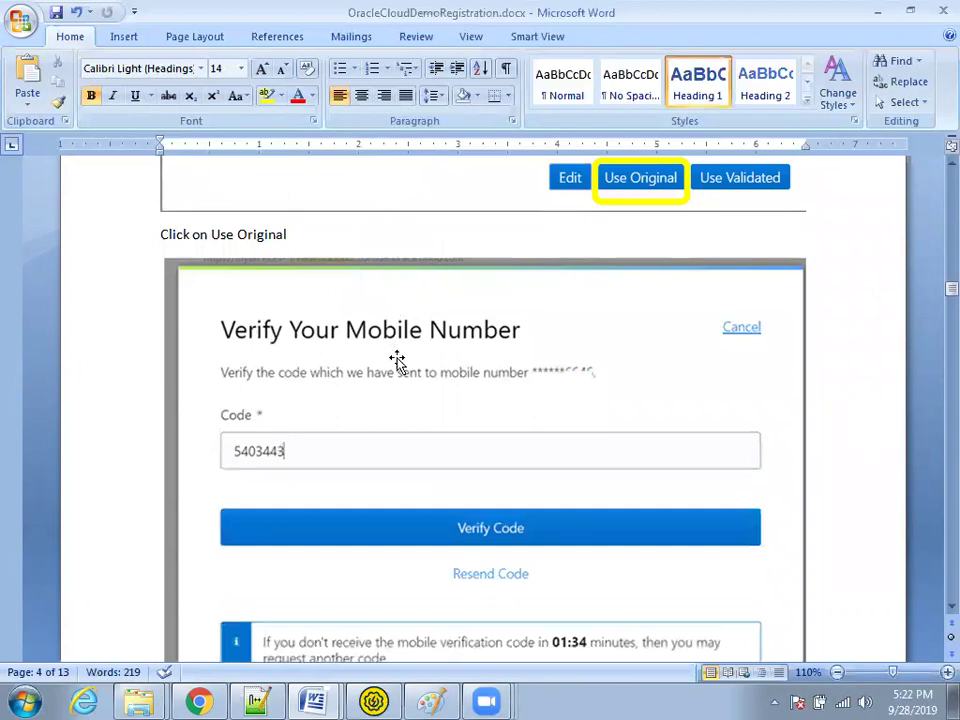
pyautogui.scroll(-3, 397, 362)
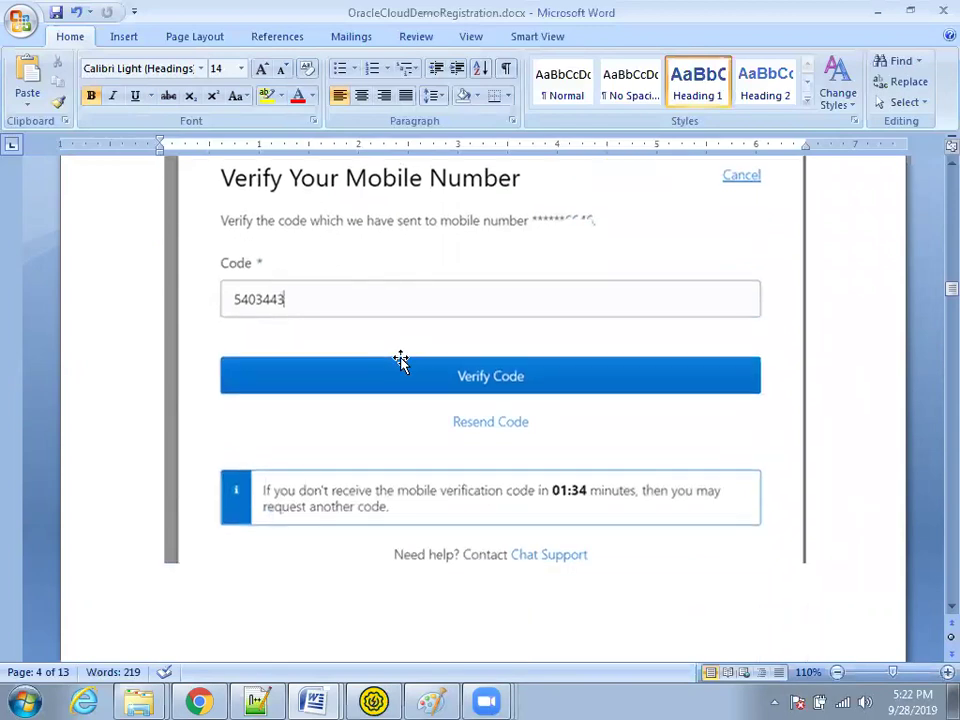
pyautogui.scroll(-13, 400, 360)
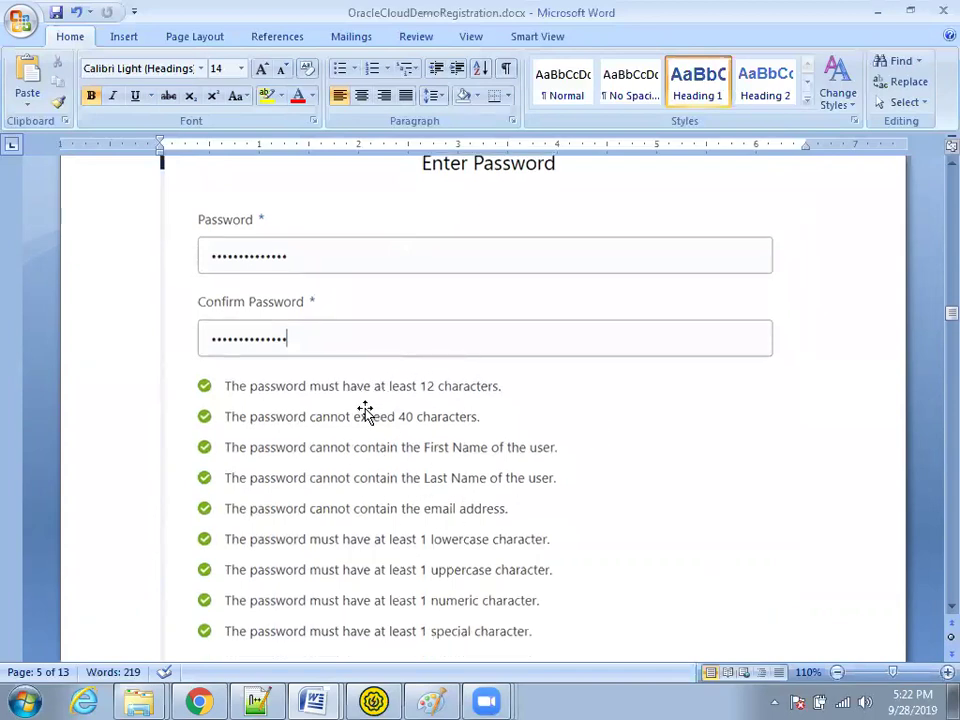
pyautogui.scroll(-5, 370, 392)
pyautogui.scroll(-5, 372, 396)
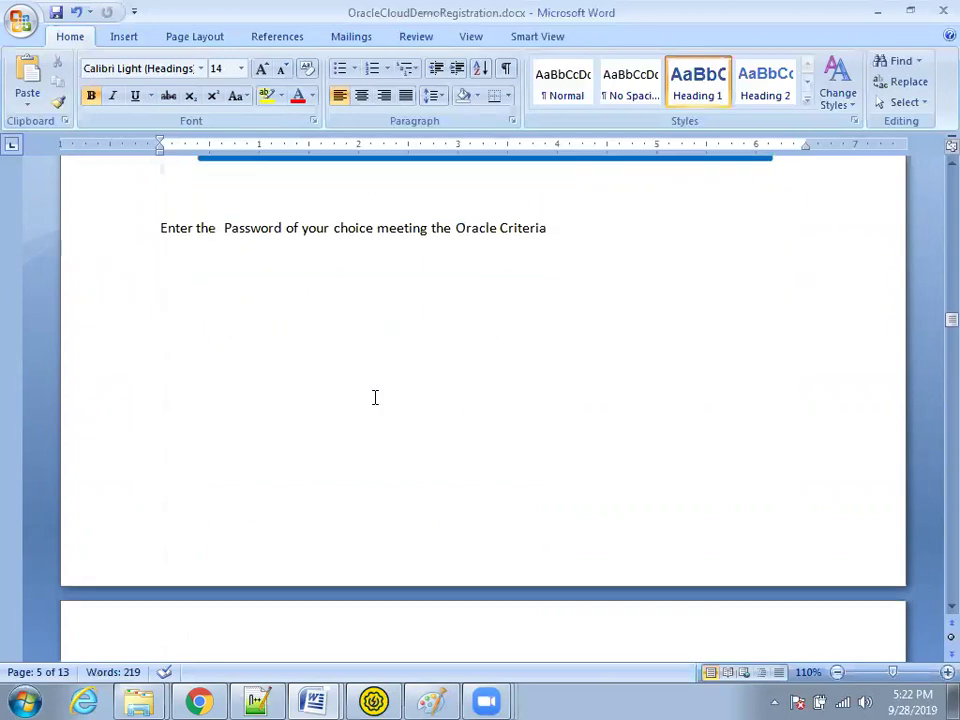
pyautogui.scroll(-6, 394, 377)
pyautogui.scroll(-3, 393, 378)
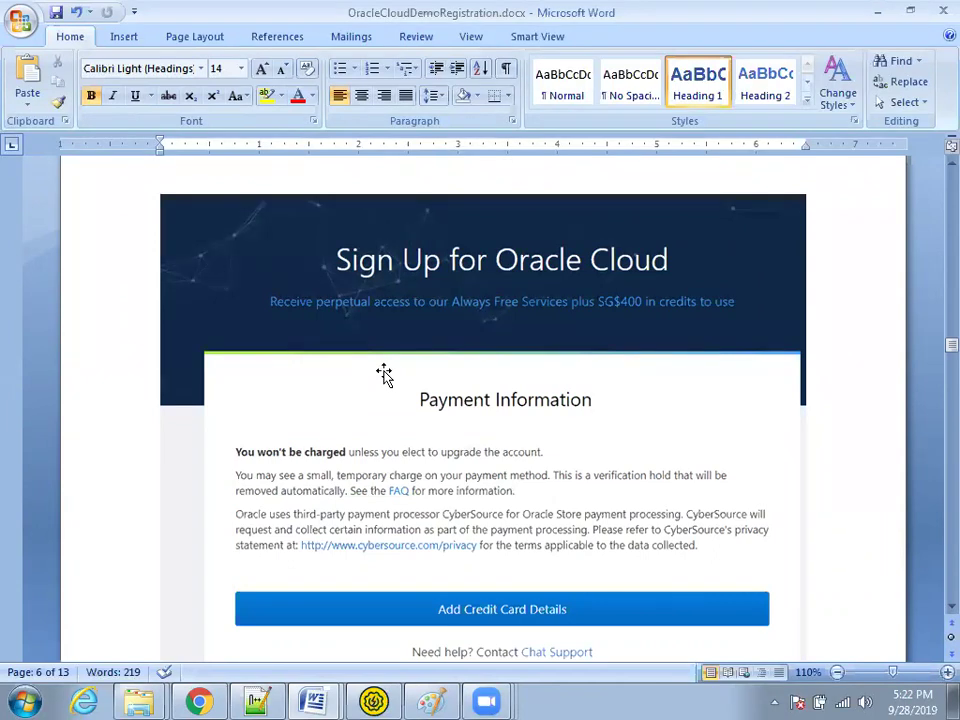
# Step: Scroll past the Payment Information screenshot to the Creating Account section on page 9
pyautogui.scroll(-2, 384, 374)
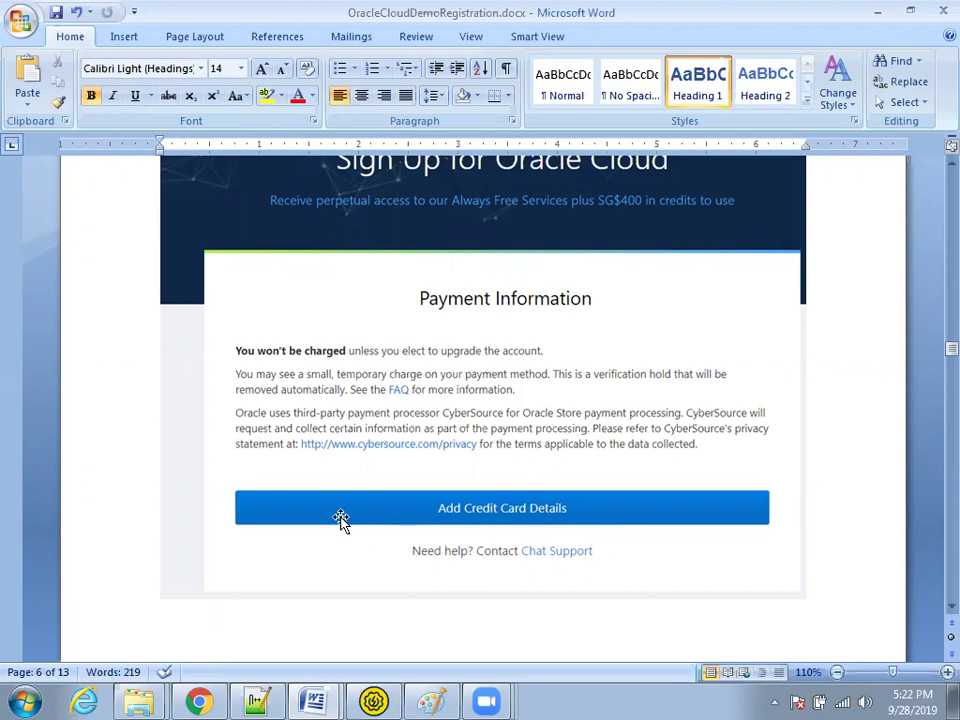
pyautogui.scroll(-15, 341, 518)
pyautogui.scroll(-15, 341, 503)
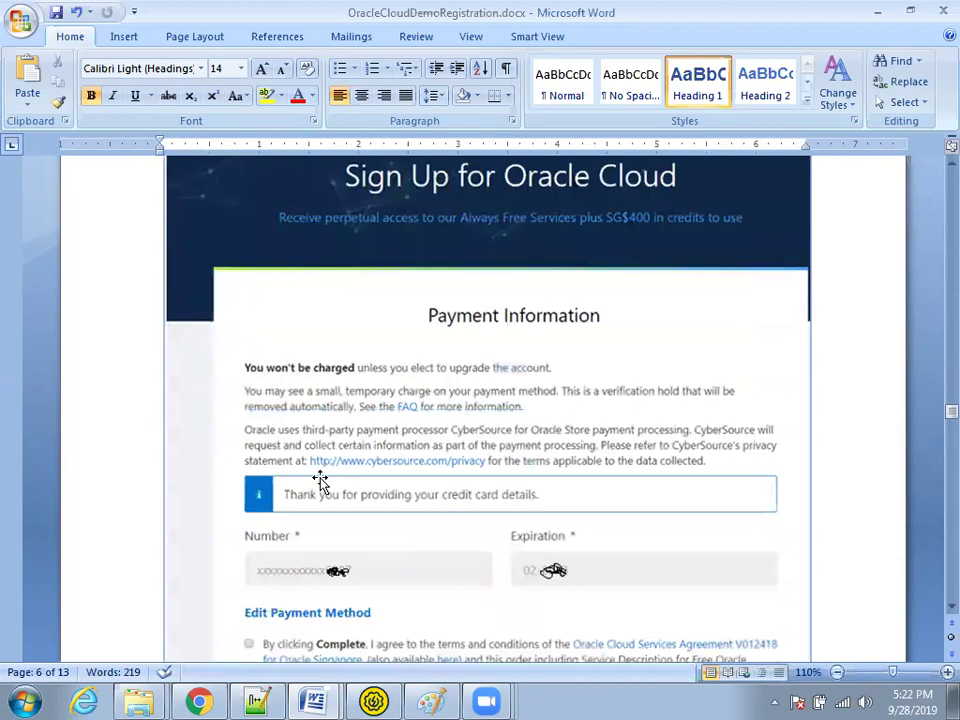
pyautogui.scroll(-15, 339, 461)
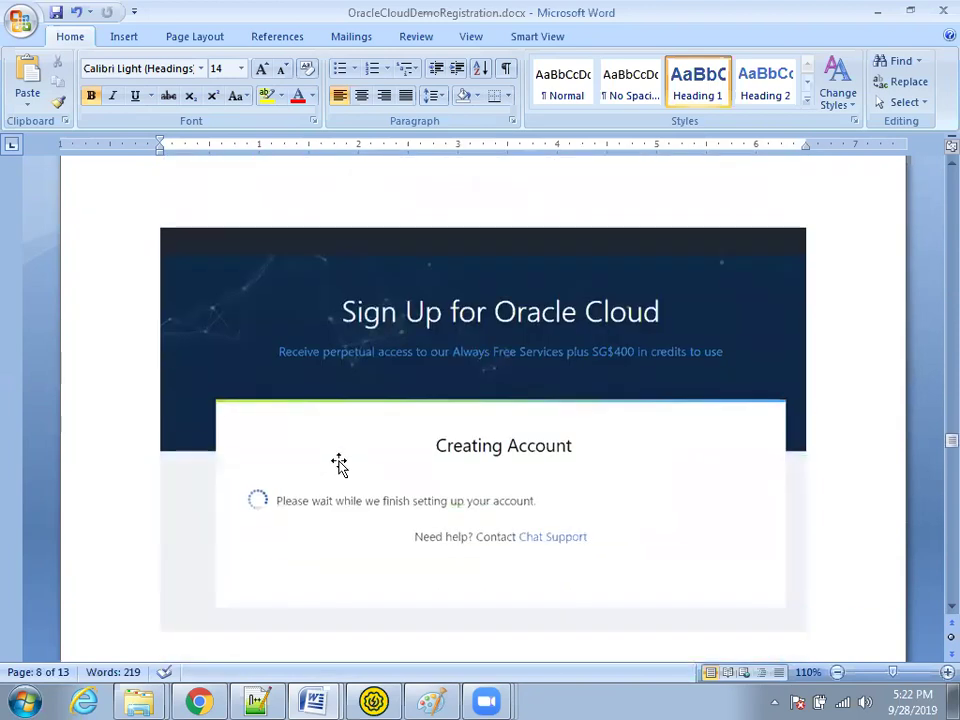
pyautogui.scroll(-3, 339, 461)
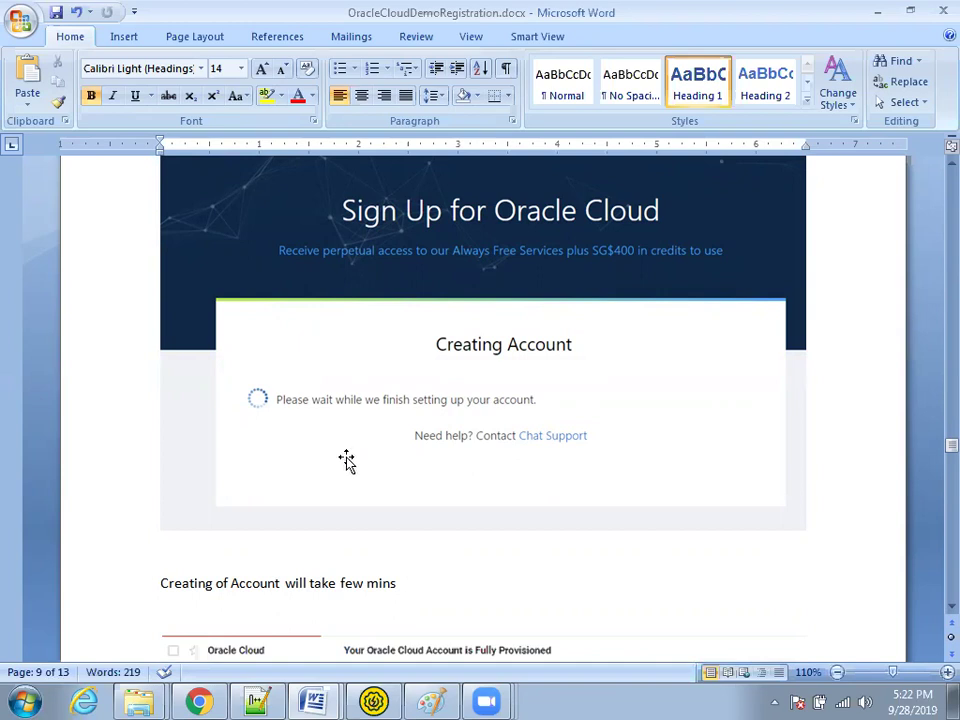
pyautogui.scroll(-2, 346, 460)
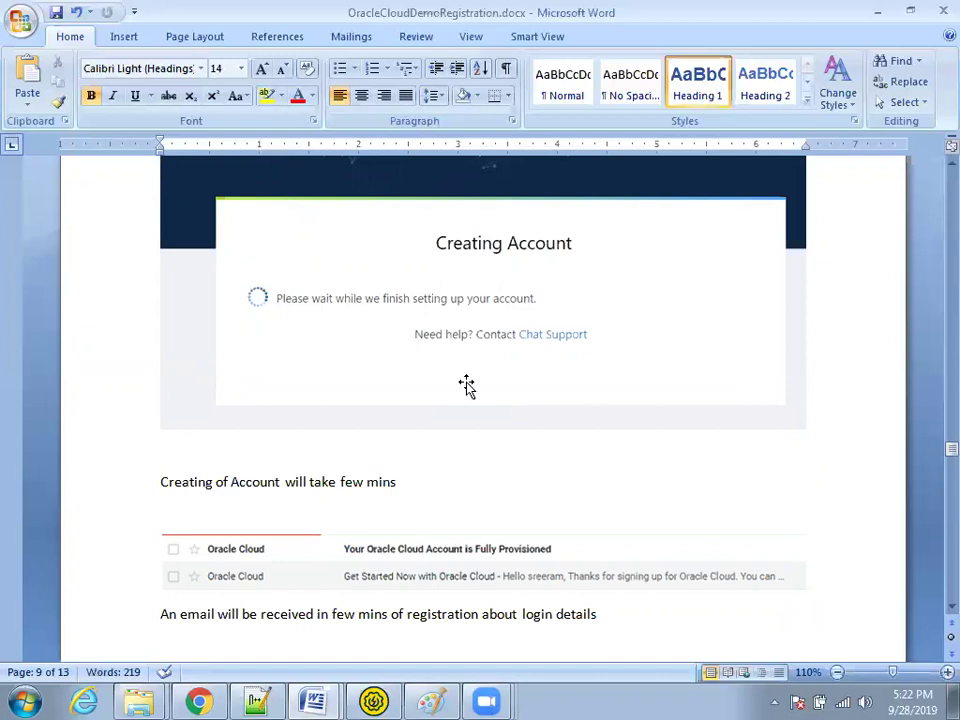
# Step: Scroll to the guide's Get Started Now email and Access Details, then switch to Chrome
pyautogui.scroll(-2, 466, 385)
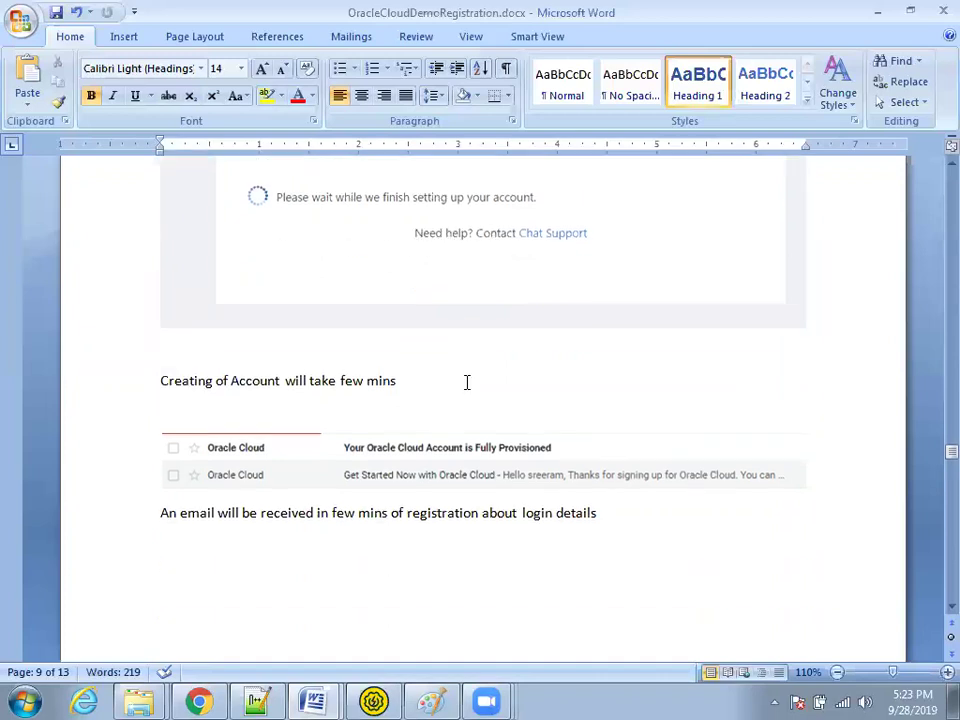
pyautogui.scroll(-12, 466, 382)
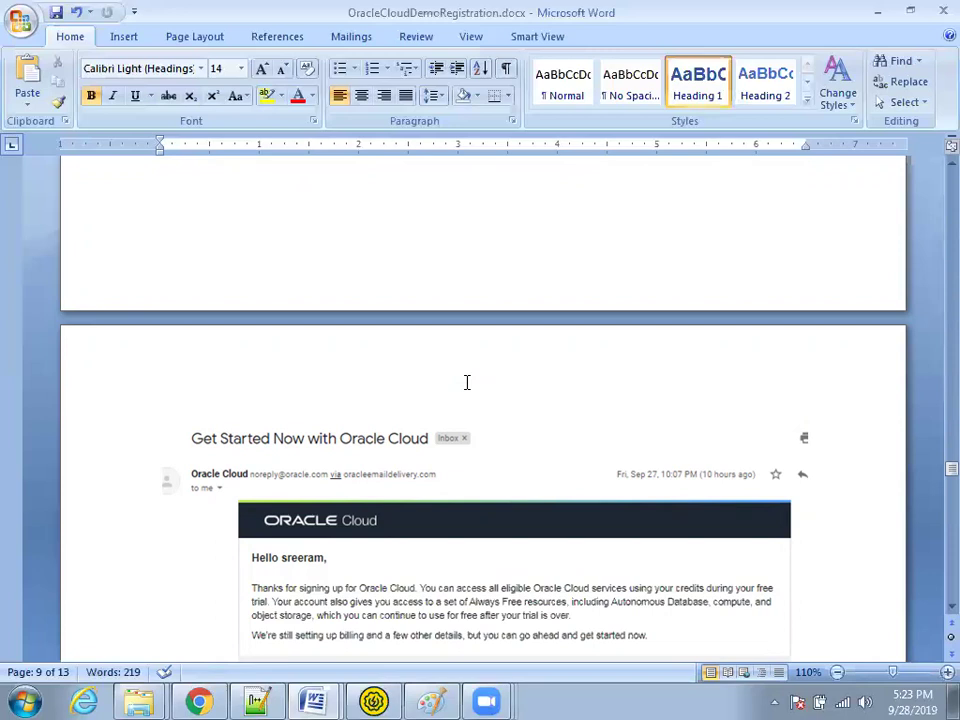
pyautogui.scroll(-3, 466, 382)
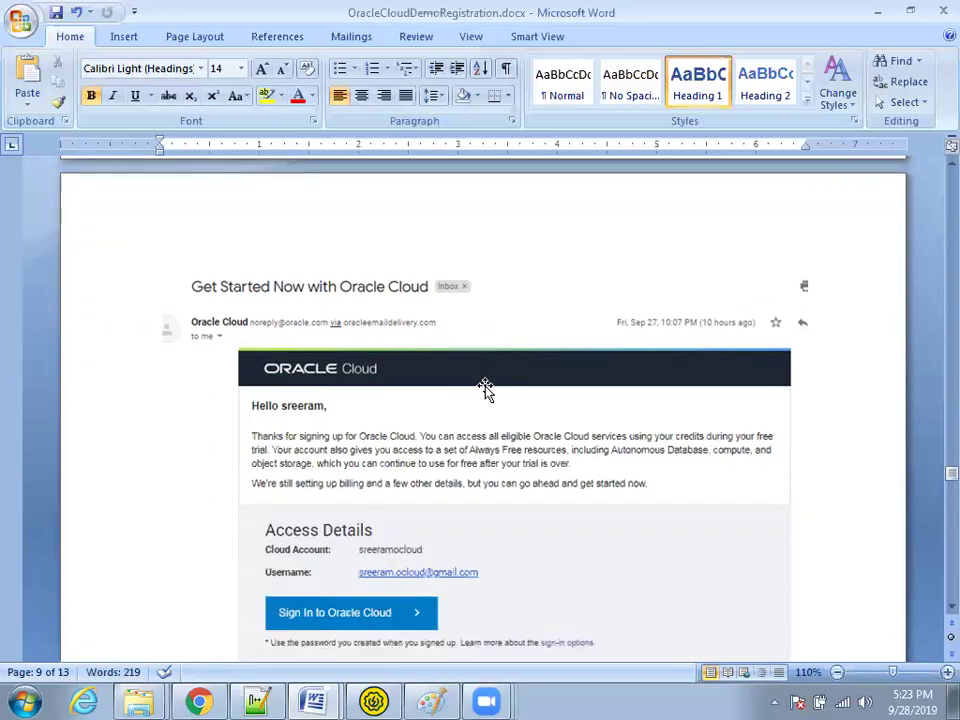
pyautogui.scroll(-1, 484, 384)
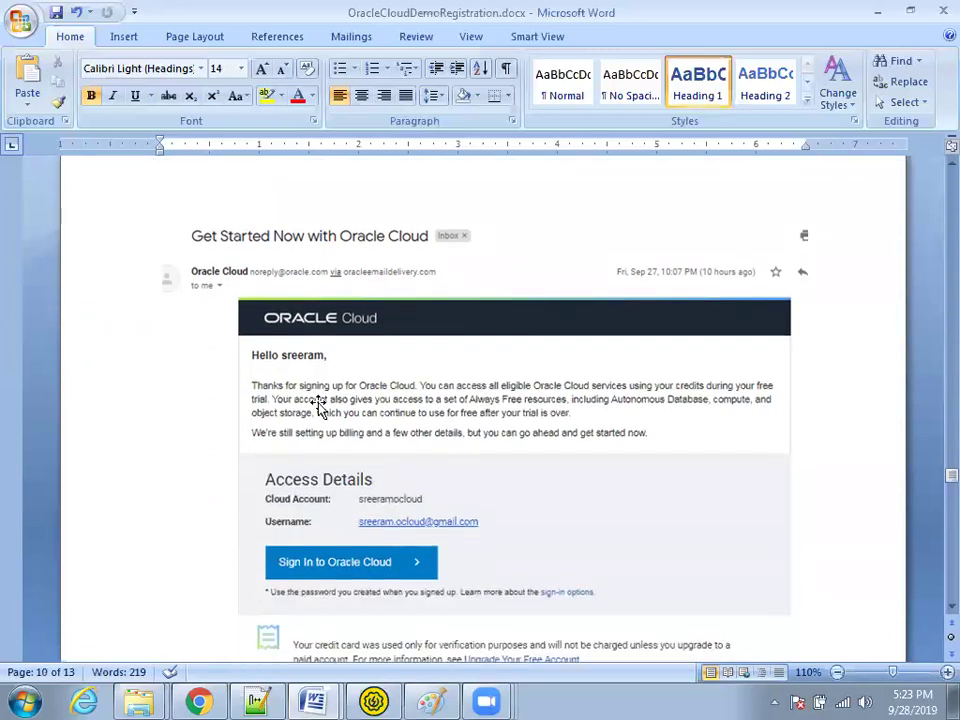
pyautogui.scroll(-1, 424, 398)
pyautogui.scroll(-1, 425, 398)
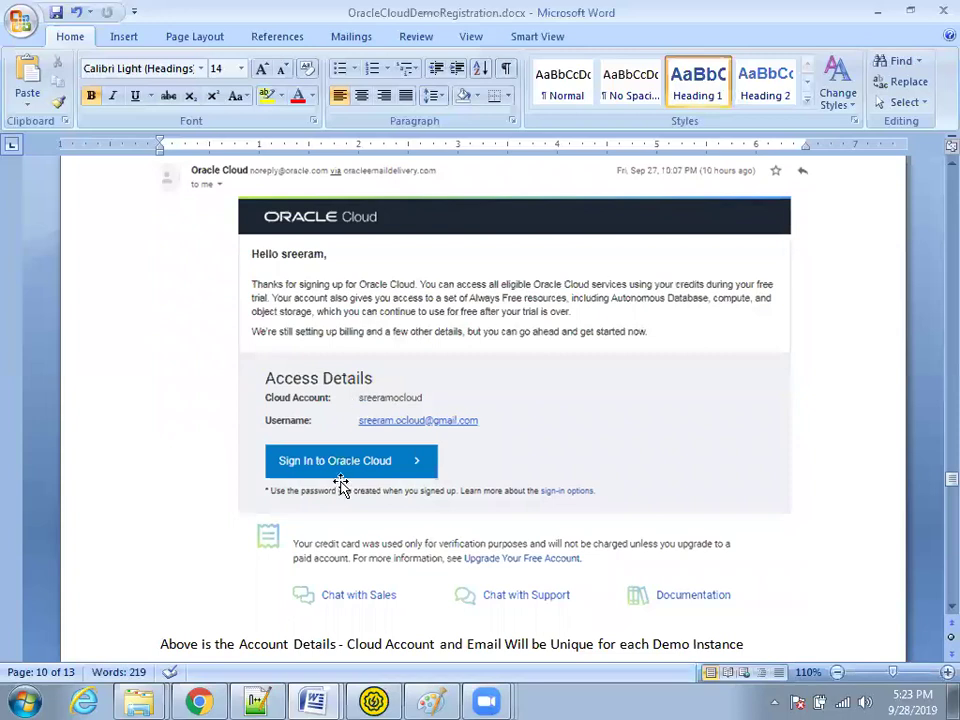
pyautogui.click(199, 700)
# Step: Open the Get Started Now with Oracle Cloud email in Gmail and use its Sign In link
pyautogui.click(70, 17)
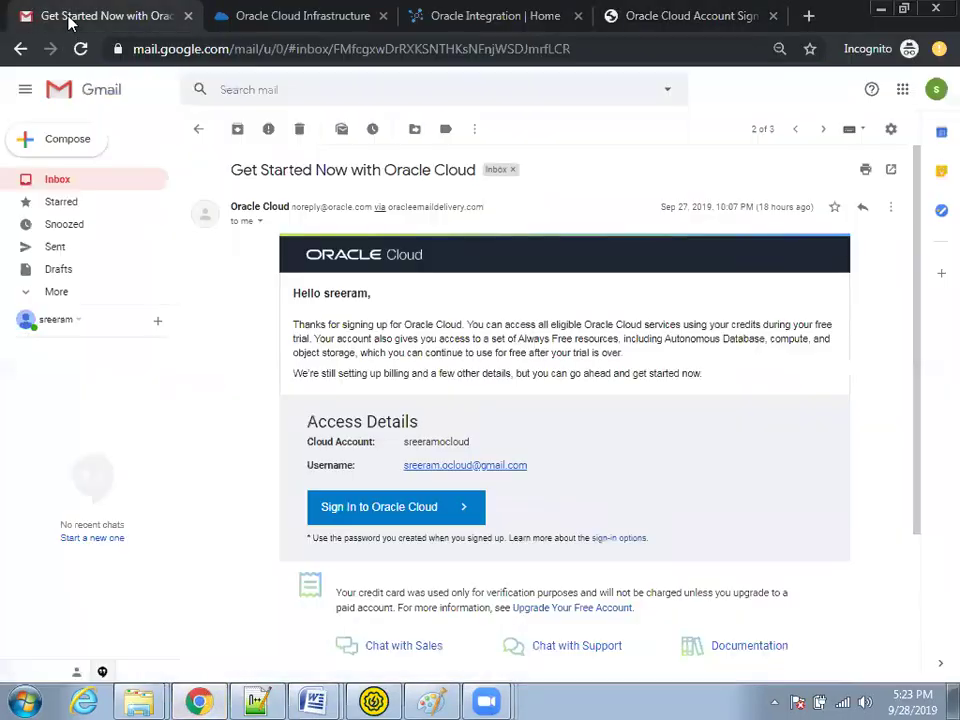
pyautogui.click(77, 186)
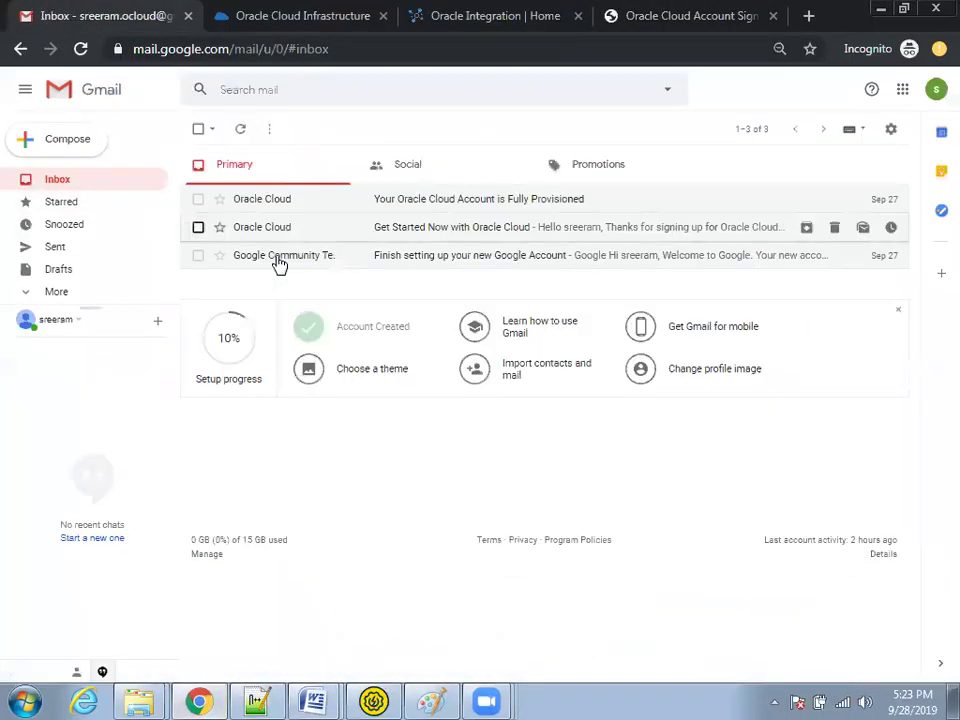
pyautogui.click(294, 226)
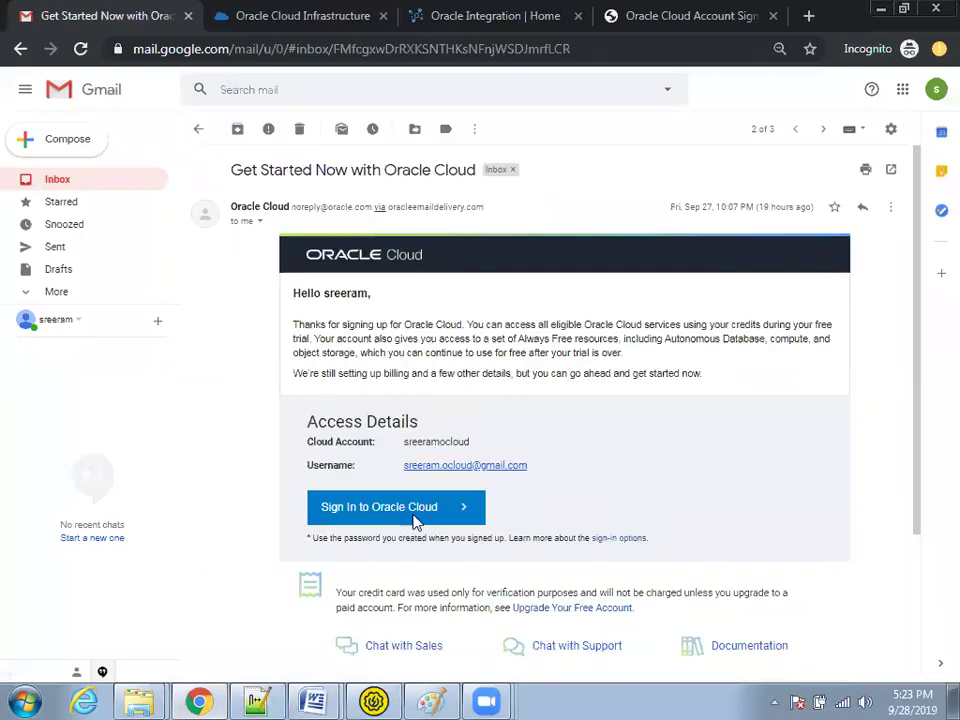
pyautogui.click(338, 508)
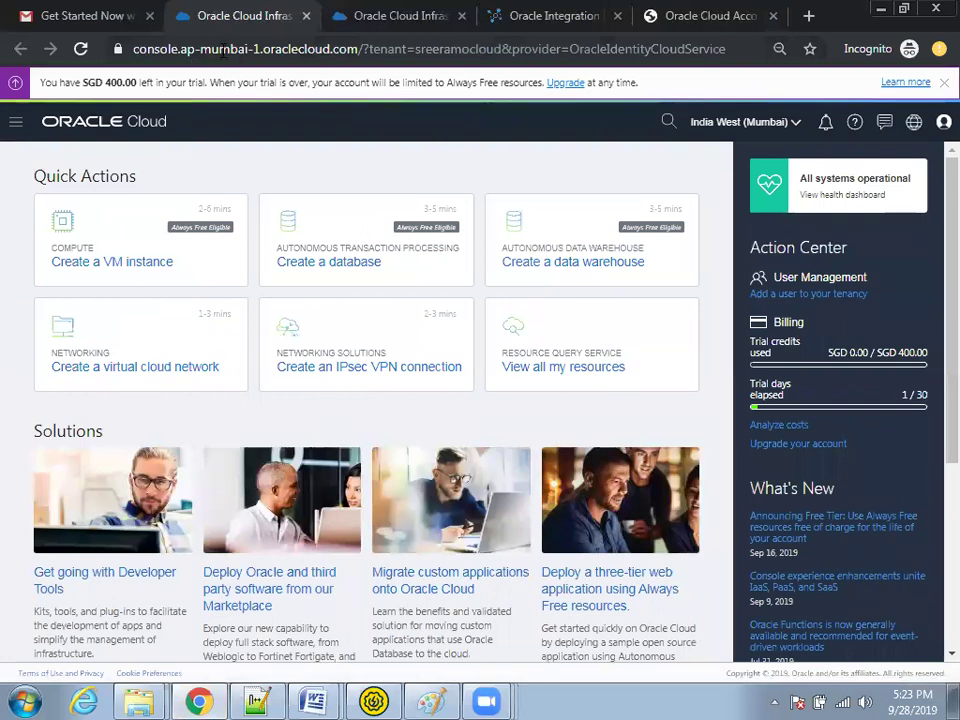
# Step: Highlight the region 'mumbai' and the tenant name in the console URL, then return to Word
pyautogui.doubleClick(265, 49)
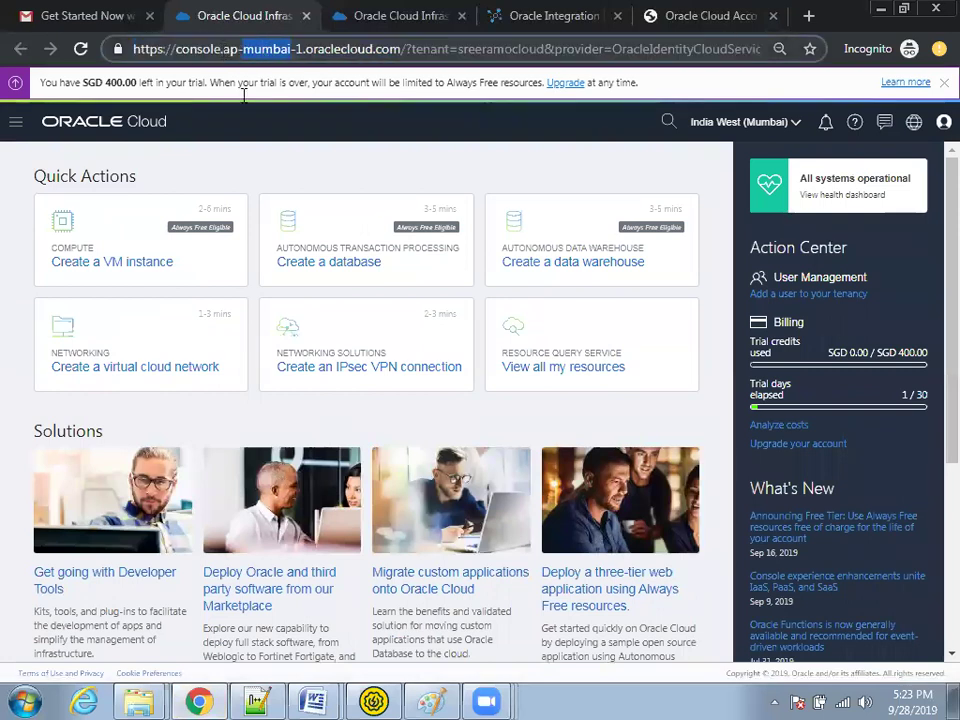
pyautogui.doubleClick(505, 49)
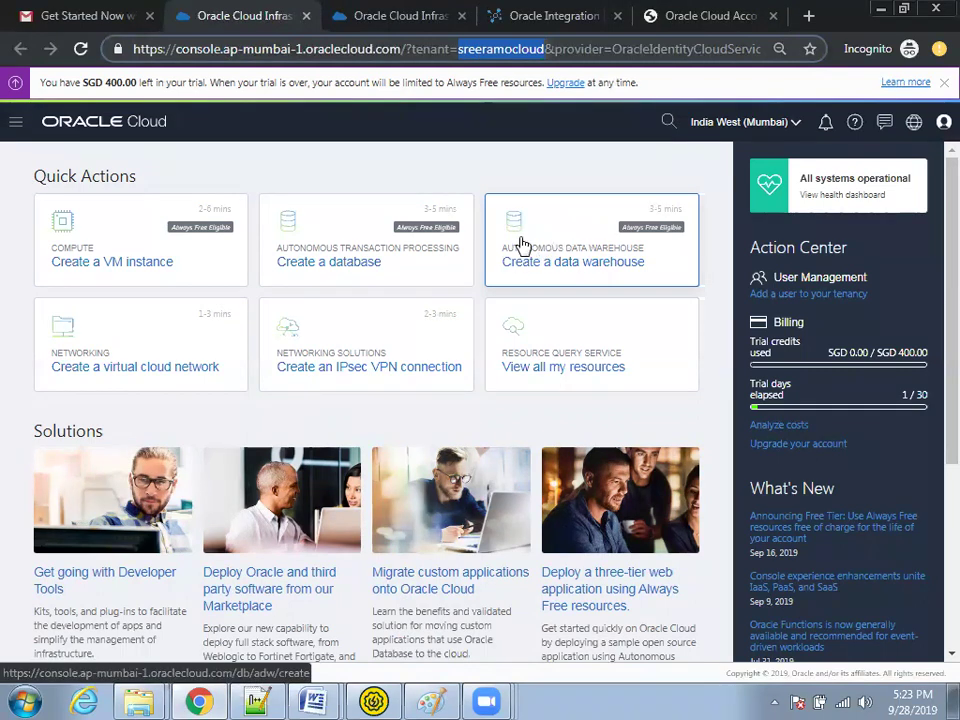
pyautogui.hotkey('alt', 'Tab')
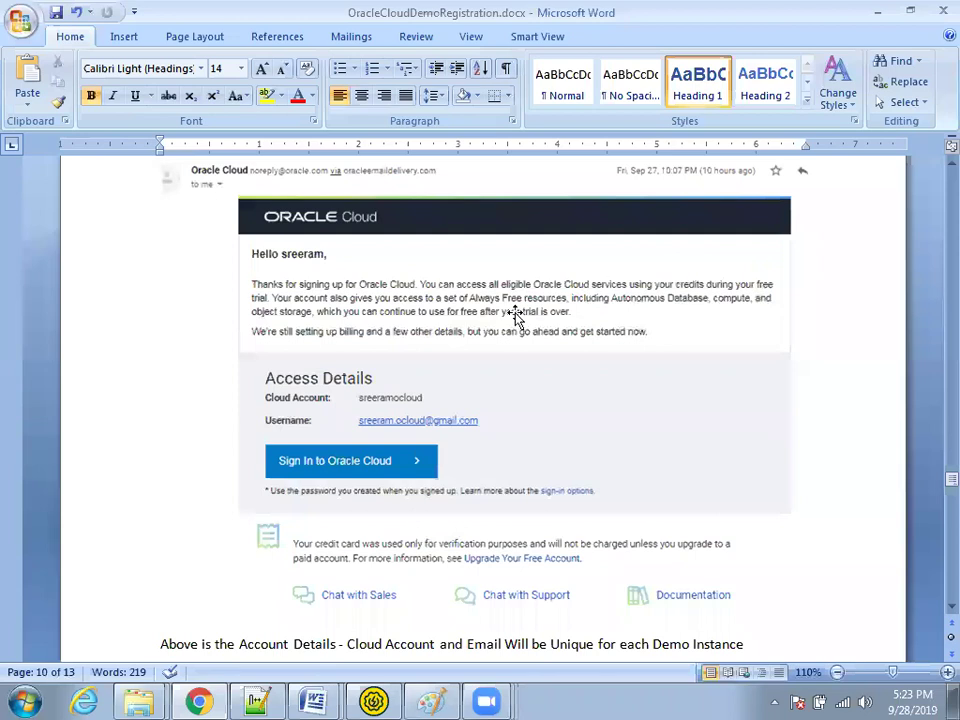
# Step: Scroll the guide to page 11, showing the sign-in and Demo Cloud console screenshots
pyautogui.scroll(-5, 532, 397)
pyautogui.scroll(3, 532, 397)
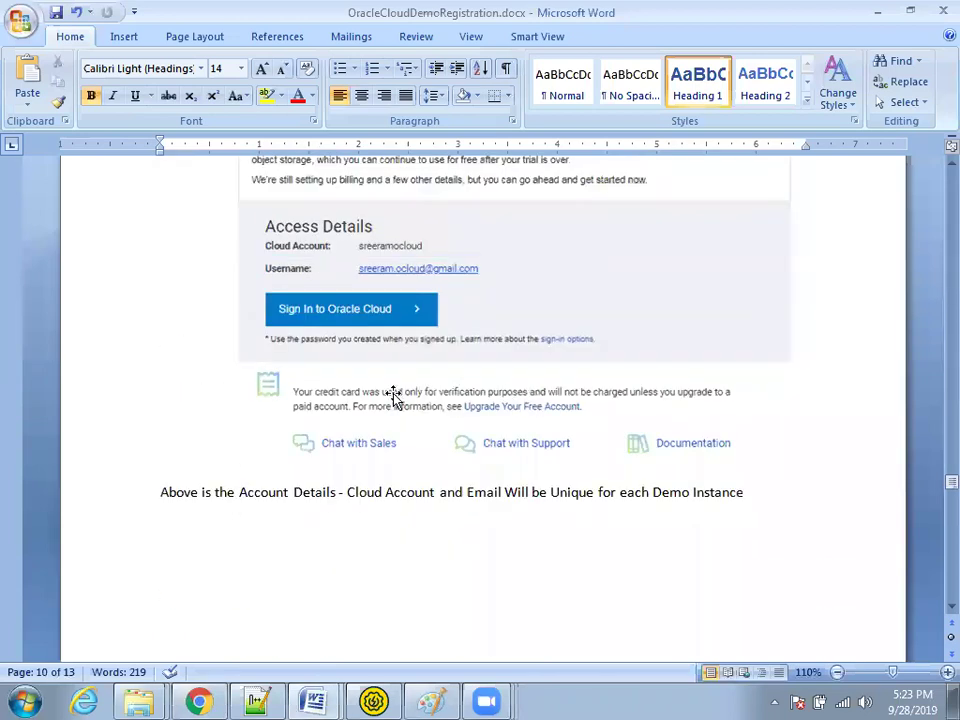
pyautogui.scroll(-8, 395, 394)
pyautogui.scroll(-2, 400, 360)
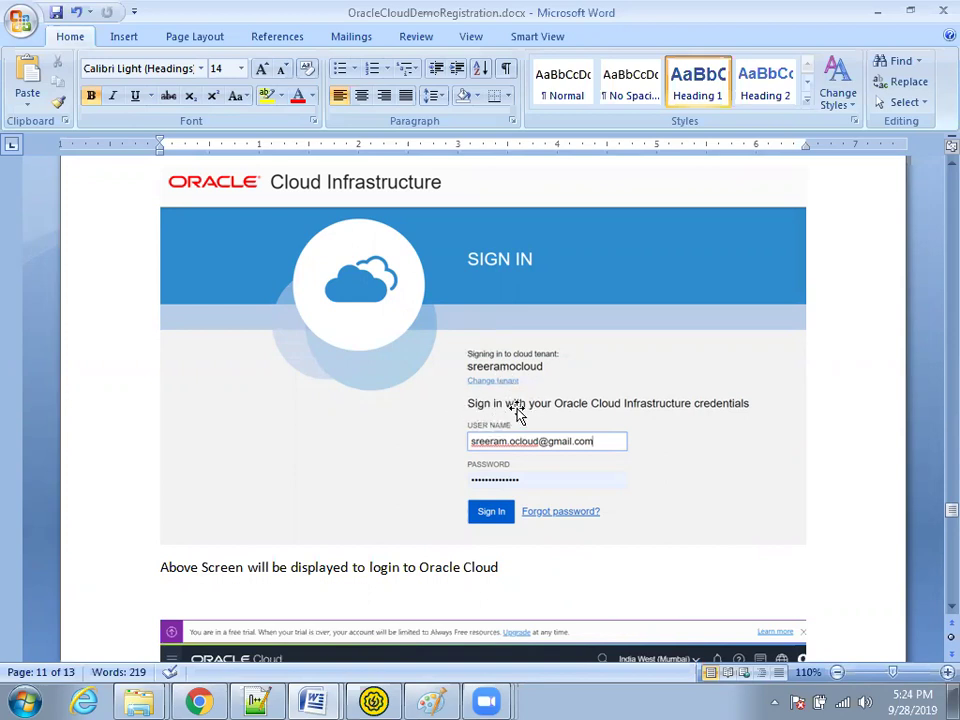
pyautogui.scroll(-2, 517, 414)
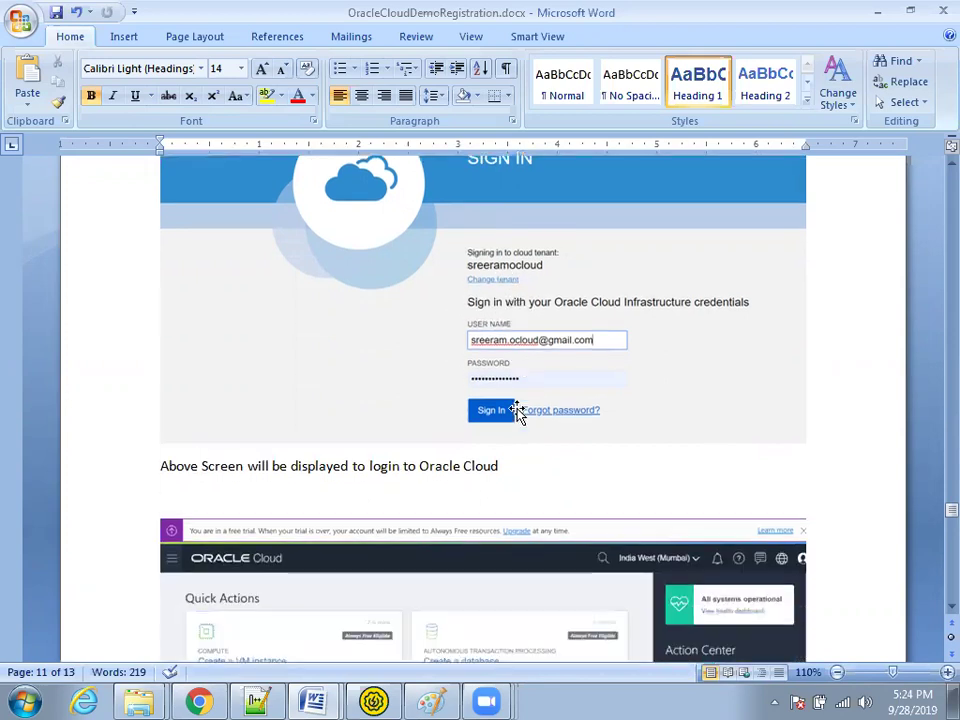
pyautogui.scroll(-5, 517, 414)
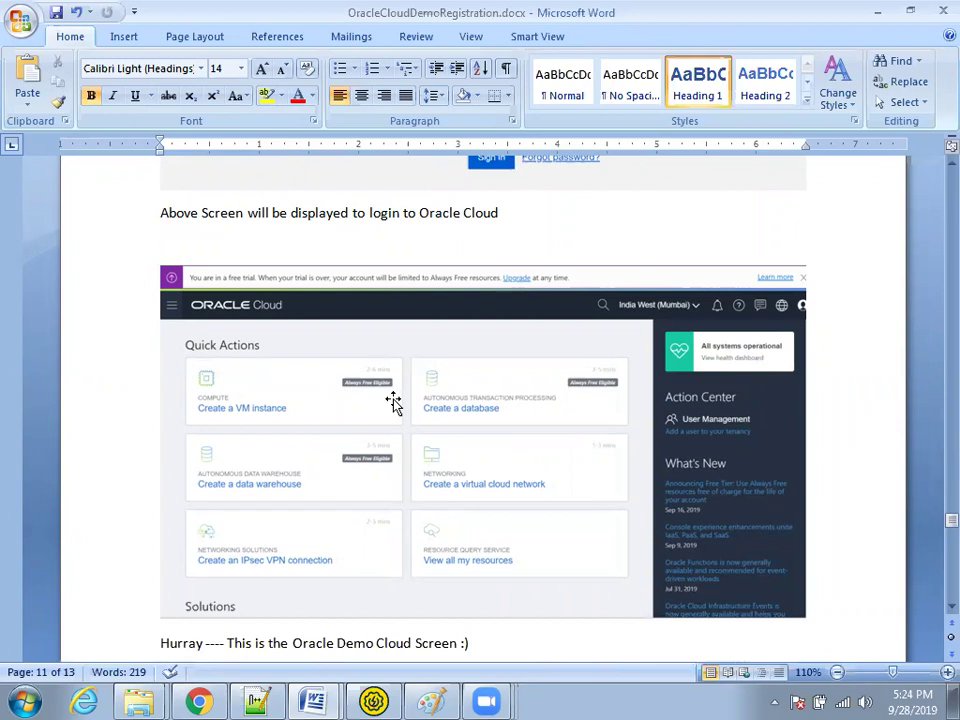
# Step: Switch to Chrome's Oracle Cloud home page showing day 1 of 30 and SGD 400.00 credits
pyautogui.hotkey('alt', 'Tab')
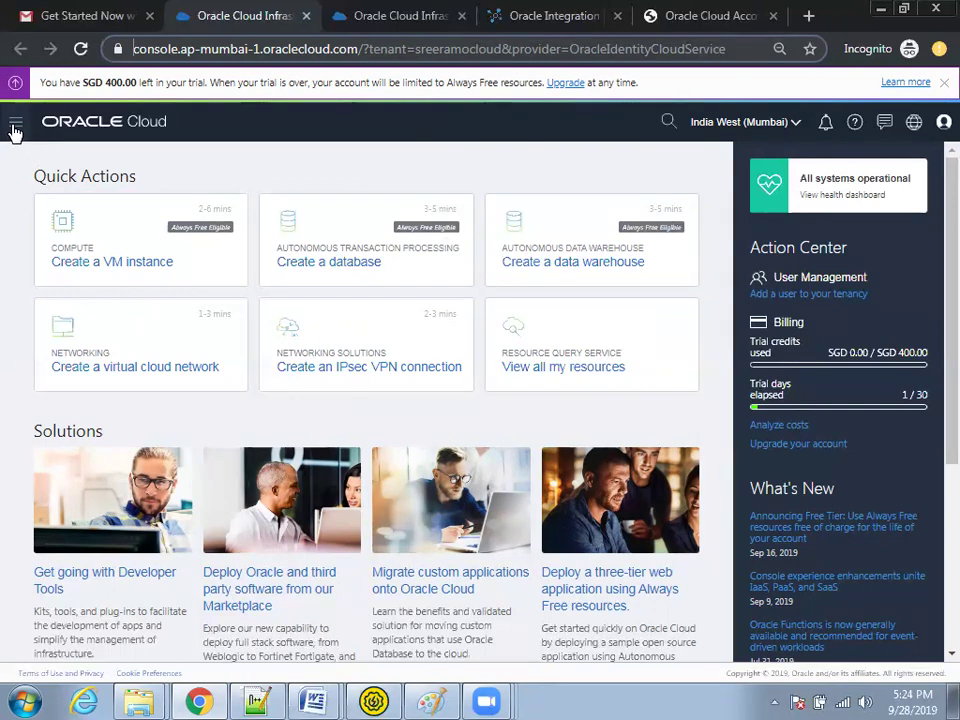
# Step: Expand the navigation menu's Platform Services submenu listing Developer, Integration, SOA and Visual Builder
pyautogui.click(13, 128)
pyautogui.moveTo(97, 300)
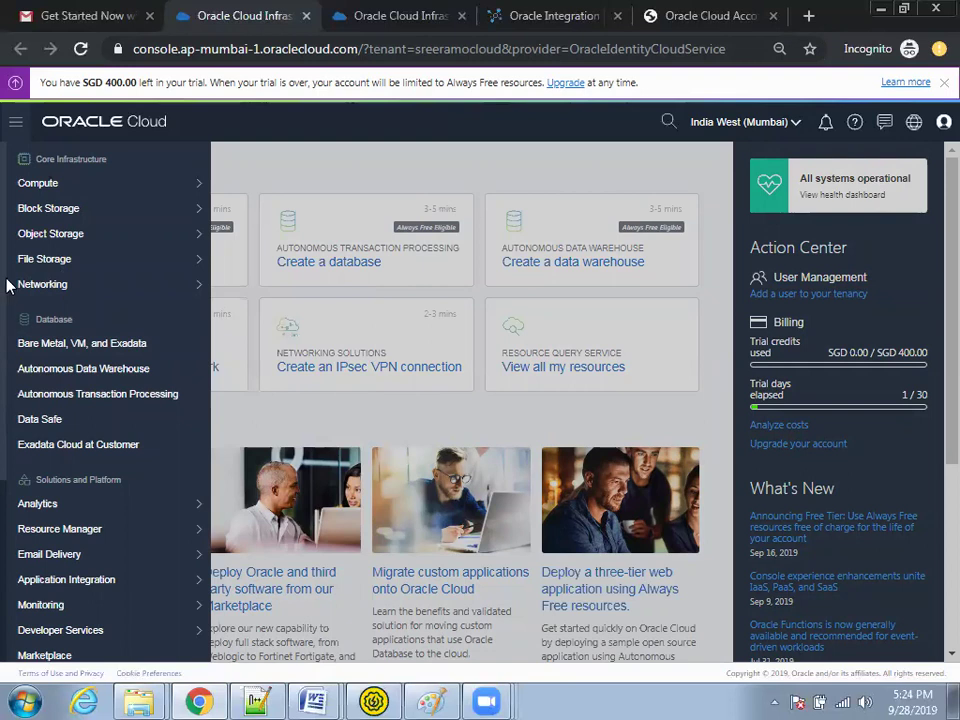
pyautogui.scroll(-2, 8, 300)
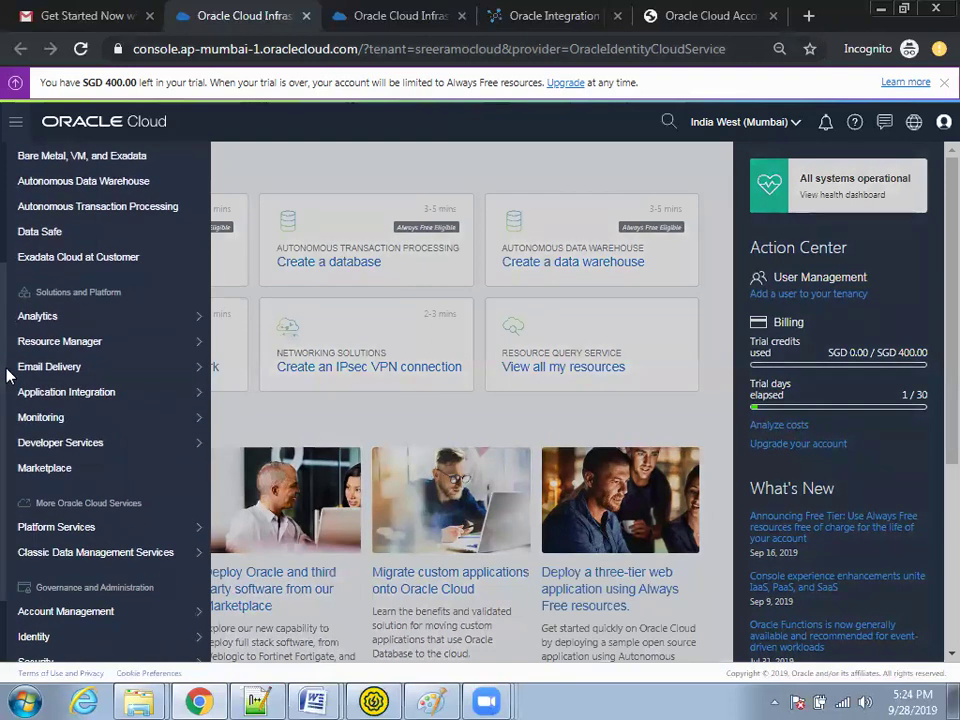
pyautogui.scroll(-1, 6, 378)
pyautogui.moveTo(26, 436)
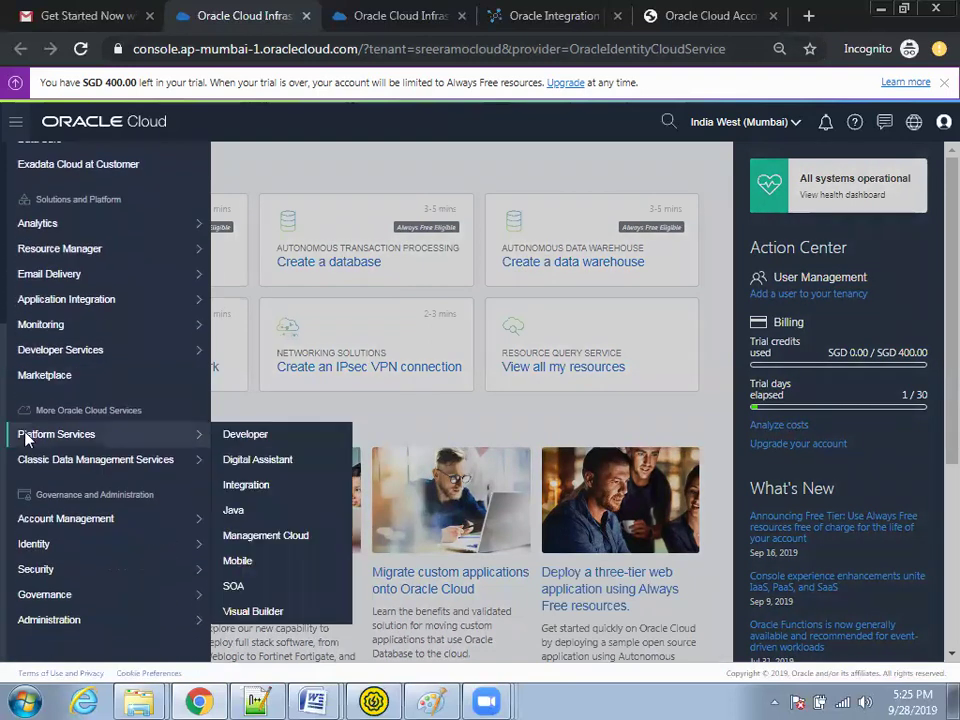
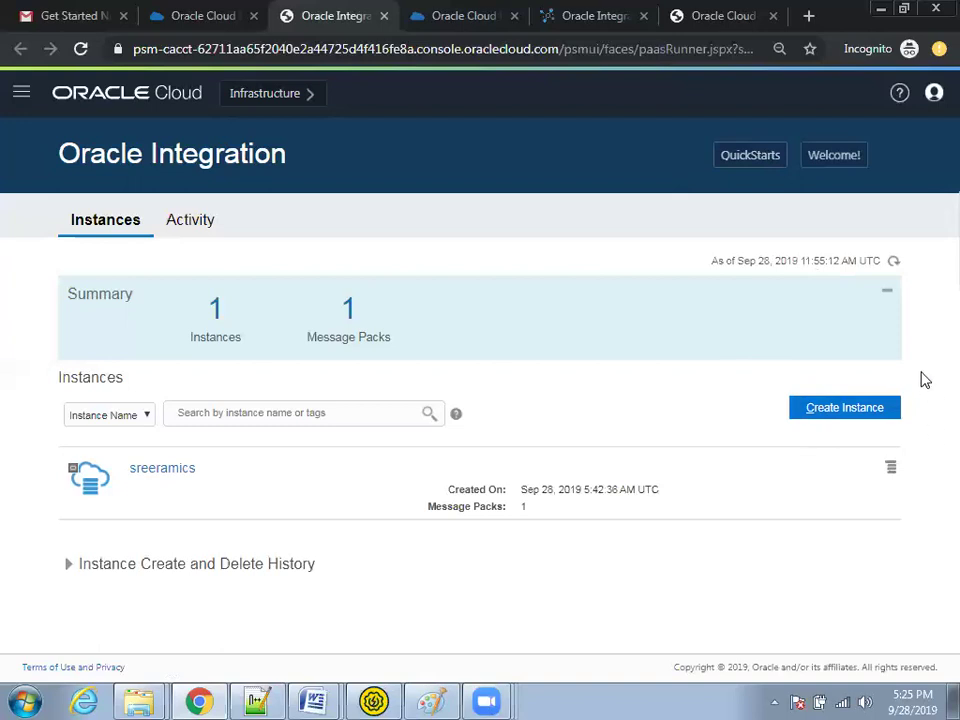
# Step: Bring up the Create Instance QuickStarts page for a new Oracle Integration instance
pyautogui.click(757, 160)
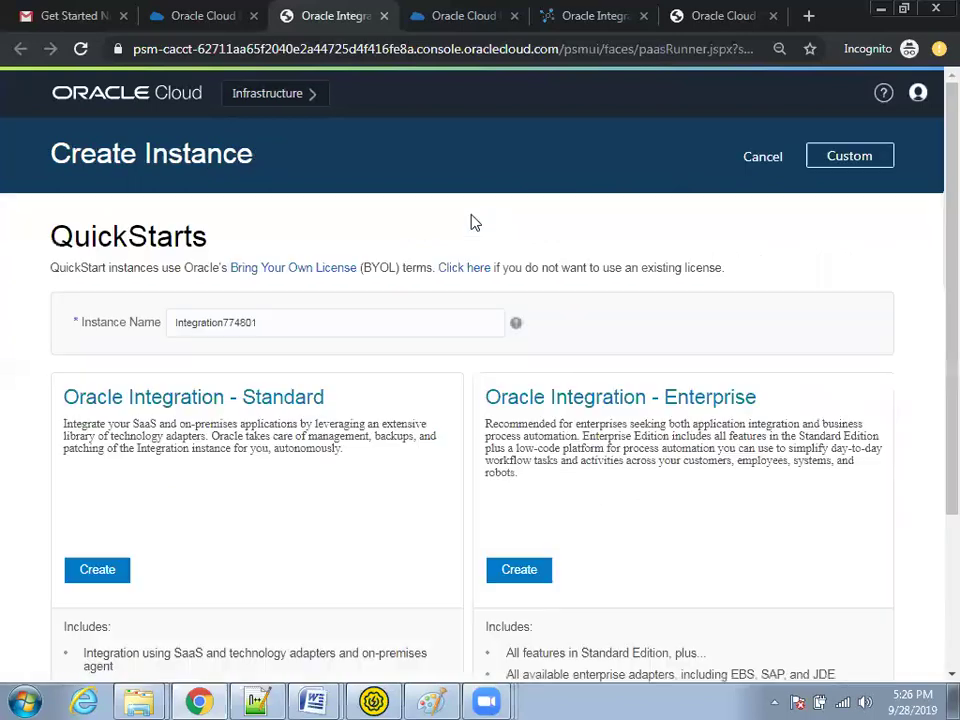
# Step: Compare the Standard and Enterprise edition cards, then cancel creating the instance
pyautogui.click(270, 323)
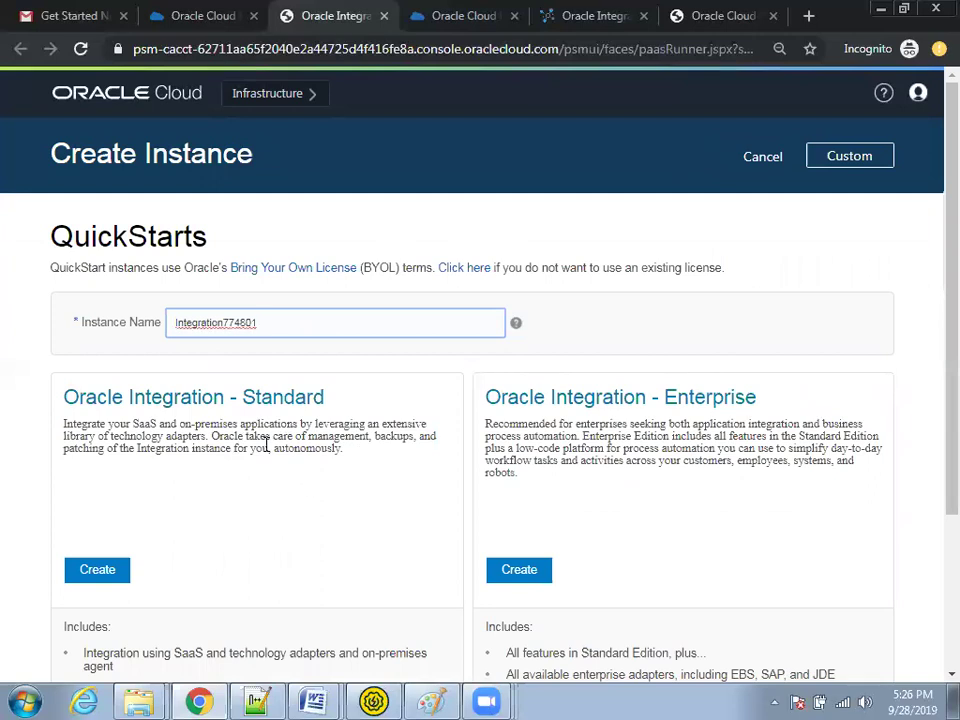
pyautogui.scroll(-2, 468, 592)
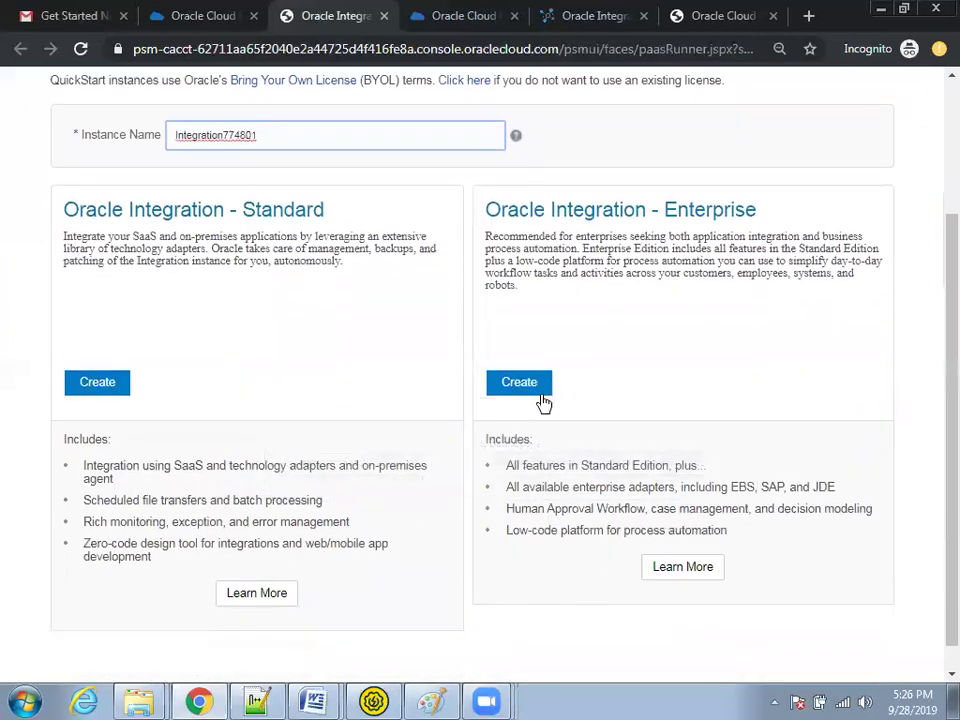
pyautogui.doubleClick(293, 209)
pyautogui.doubleClick(745, 212)
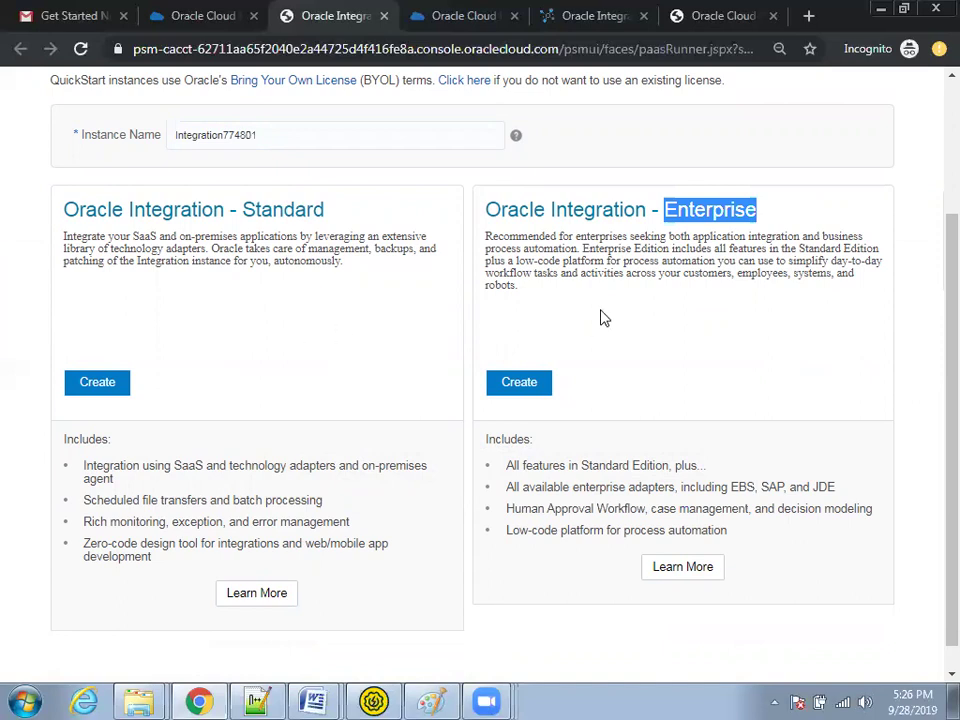
pyautogui.scroll(1, 677, 270)
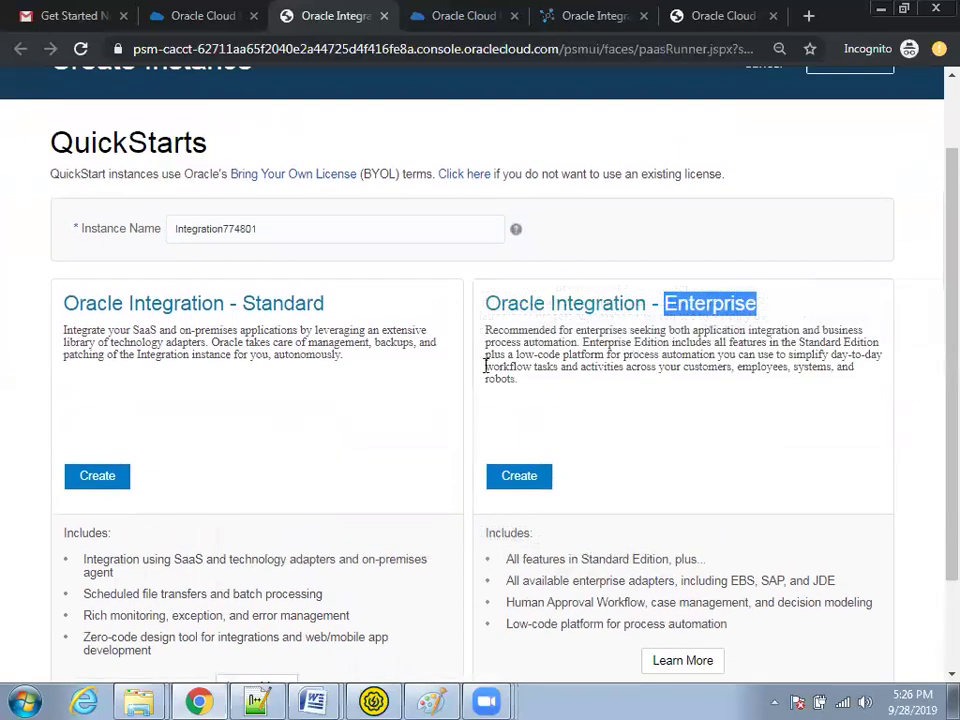
pyautogui.scroll(1, 392, 407)
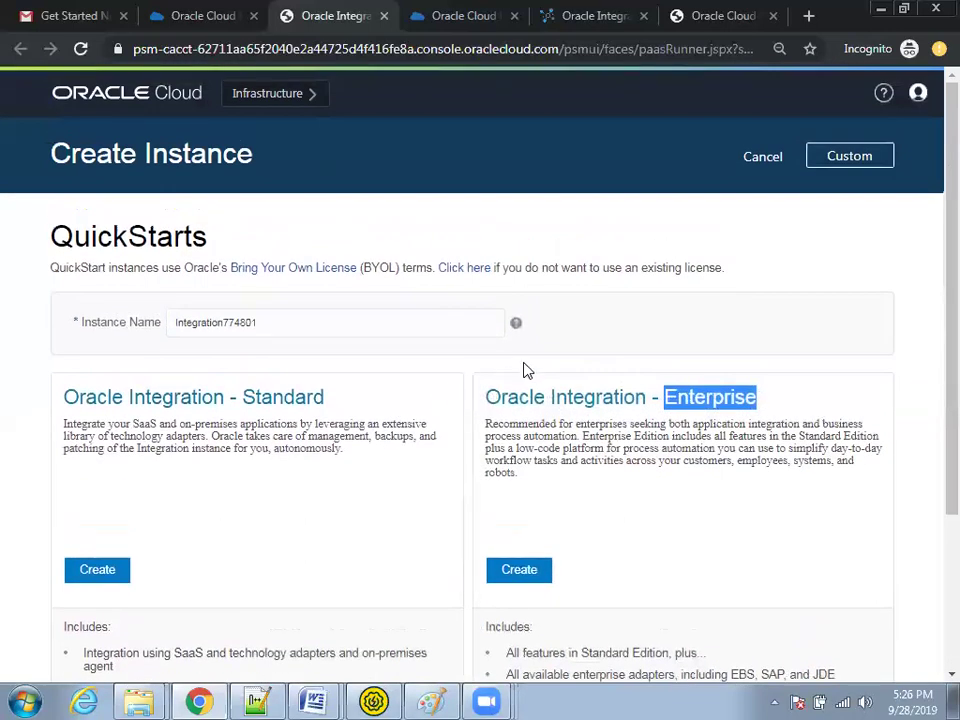
pyautogui.click(757, 160)
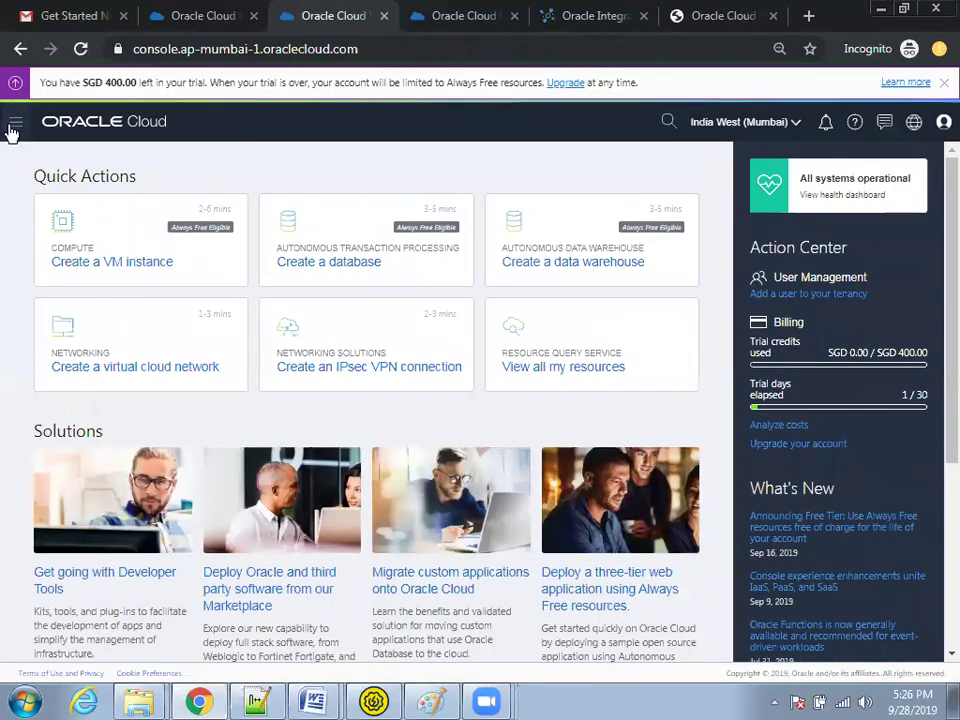
# Step: Go to Database Classic under Classic Data Management Services in the console menu
pyautogui.click(14, 124)
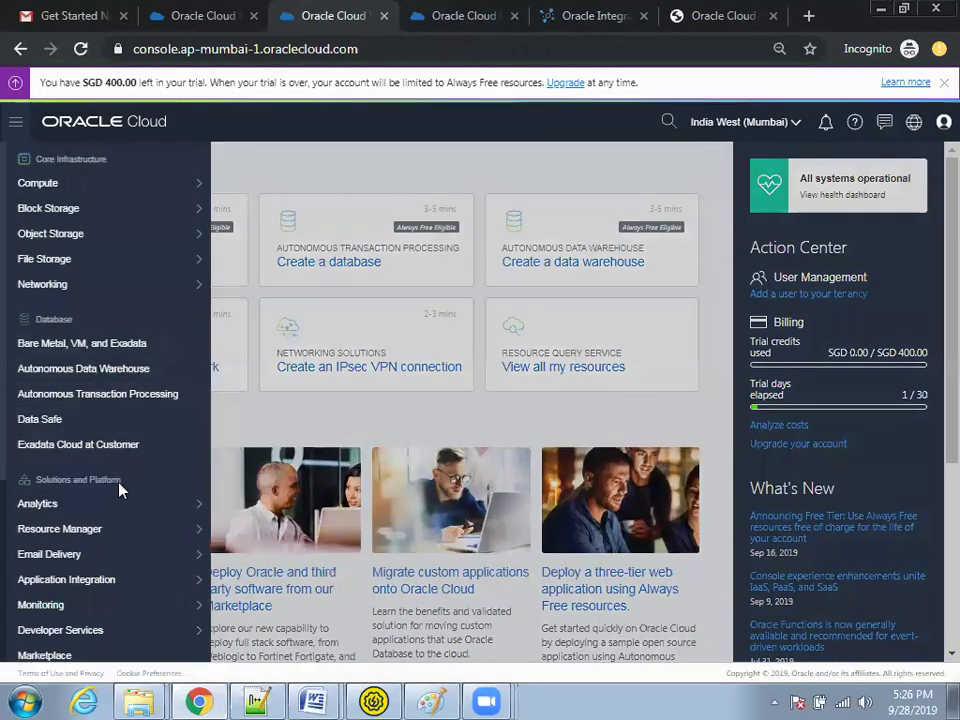
pyautogui.moveTo(110, 505)
pyautogui.scroll(-3, 111, 508)
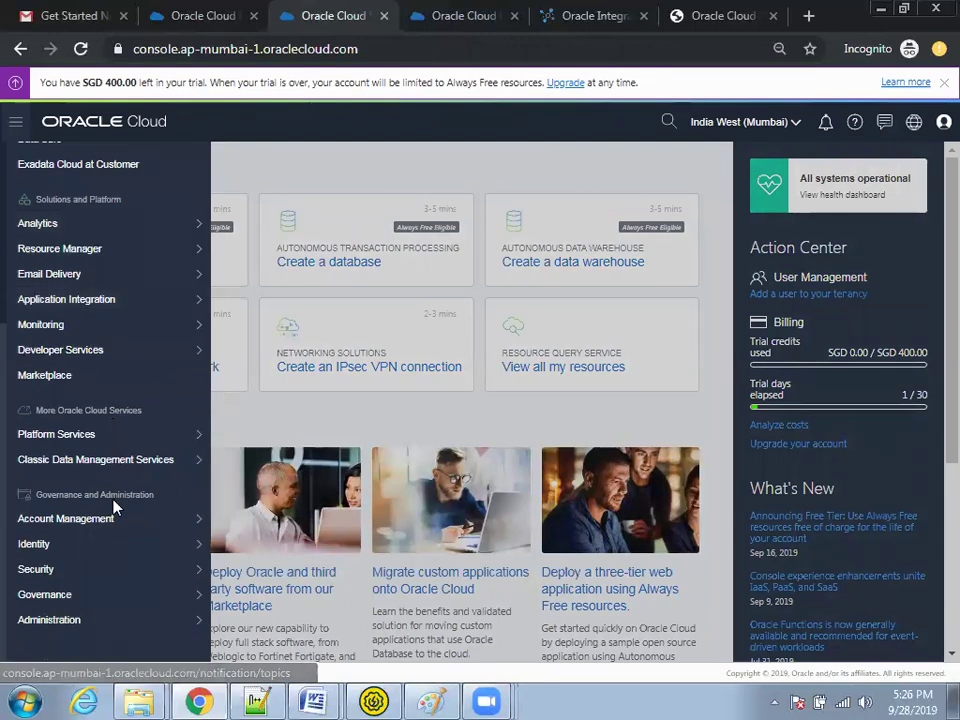
pyautogui.moveTo(117, 438)
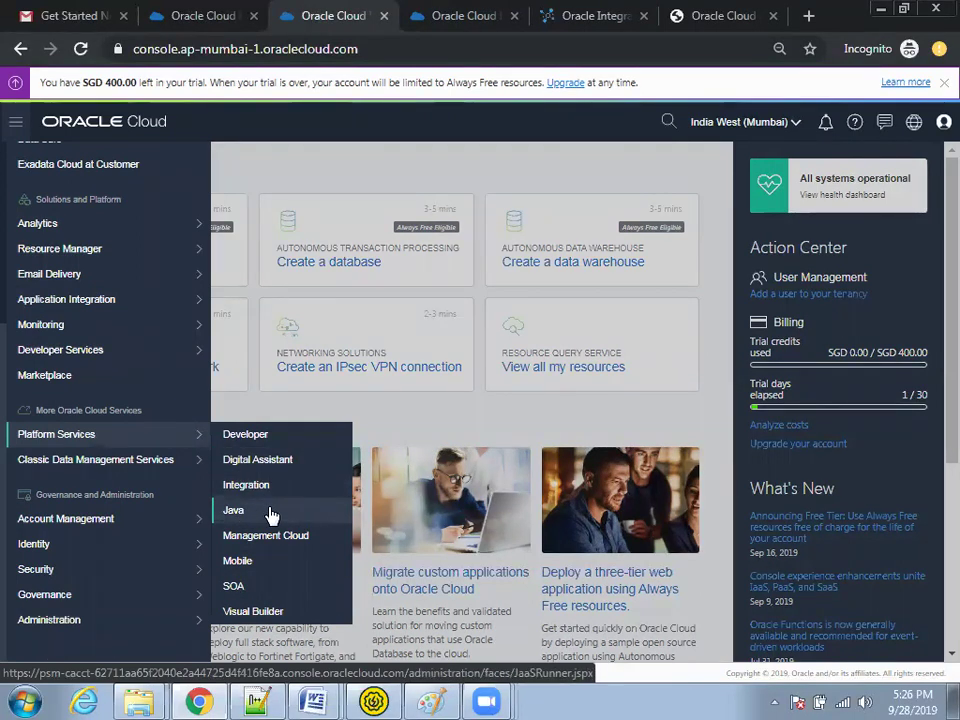
pyautogui.moveTo(118, 471)
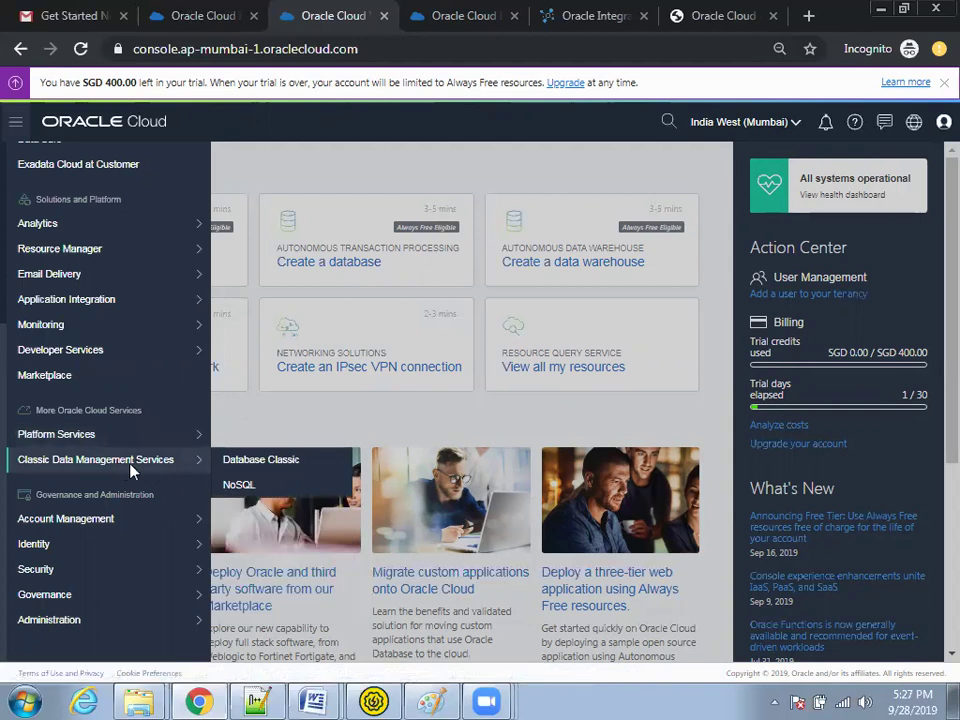
pyautogui.click(261, 466)
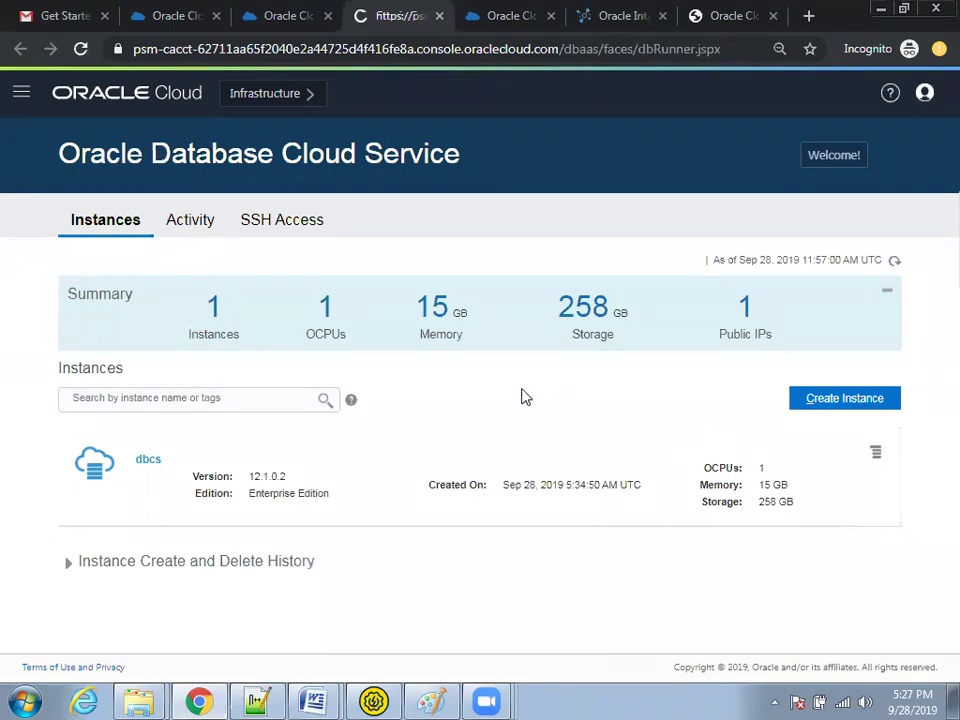
# Step: Close the Database page and return to Integration instances, showing the instance's actions
pyautogui.hotkey('ctrl', 'w')
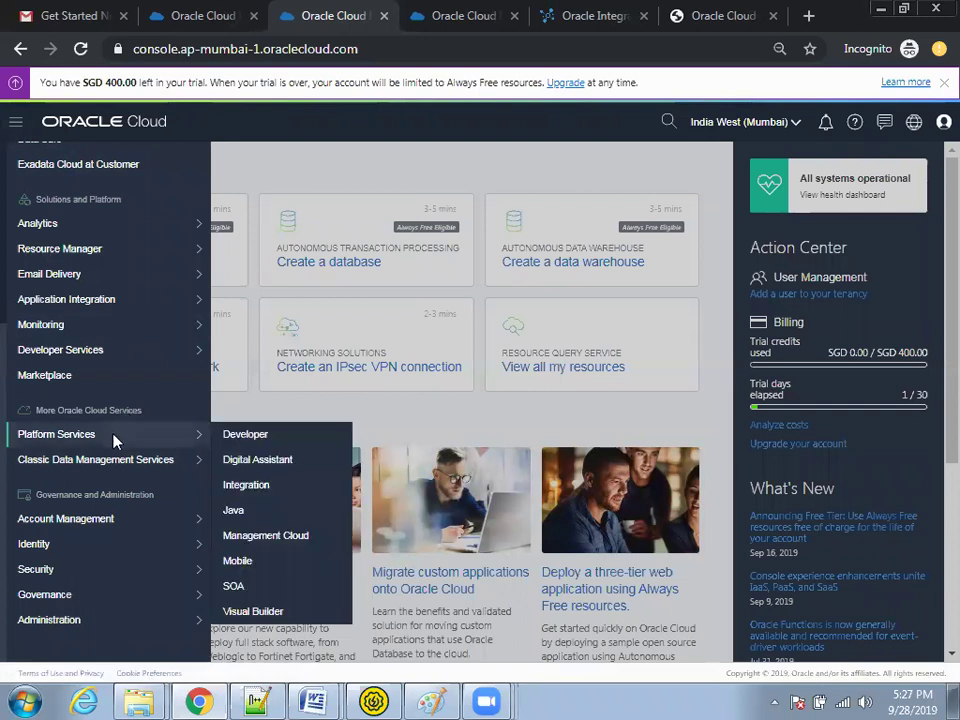
pyautogui.click(265, 497)
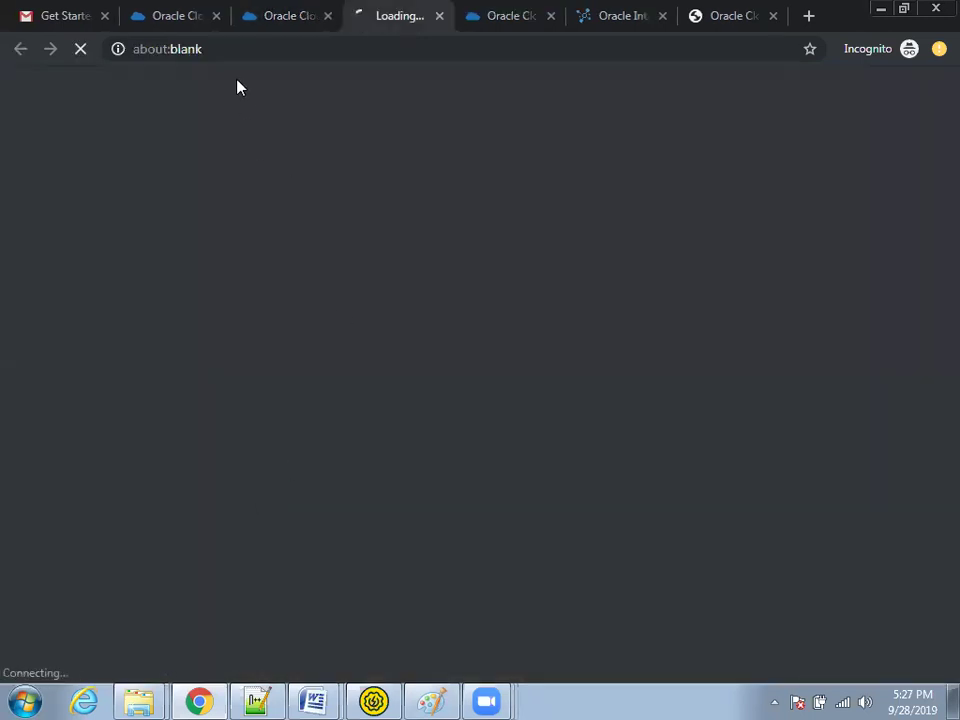
pyautogui.click(216, 20)
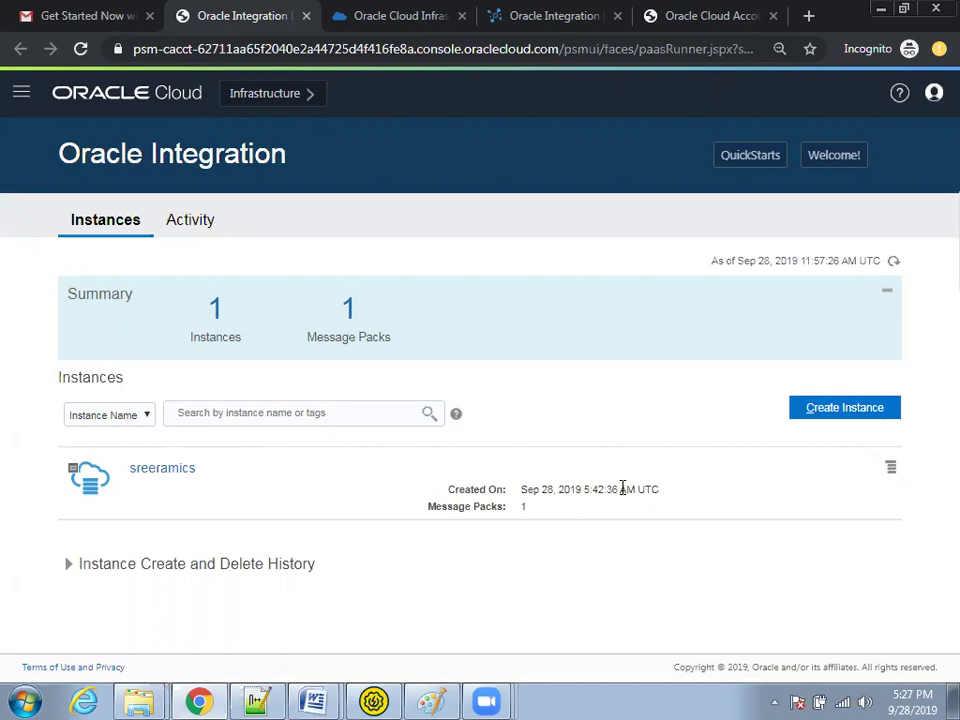
pyautogui.click(891, 468)
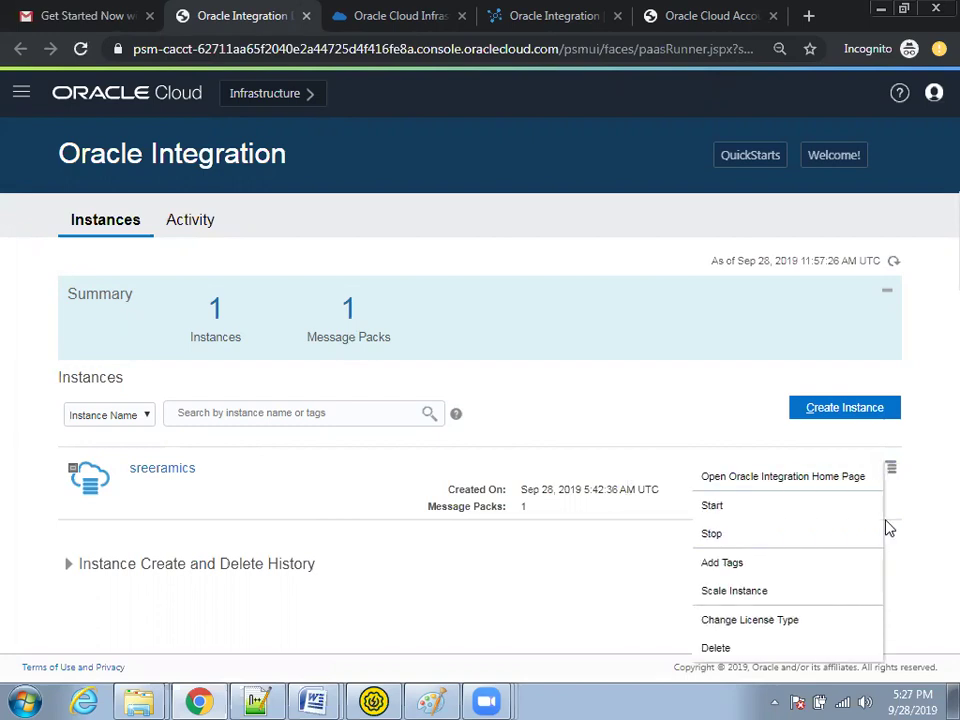
# Step: Start the integration instance, confirm with OK, and open its Oracle Integration home page
pyautogui.click(726, 514)
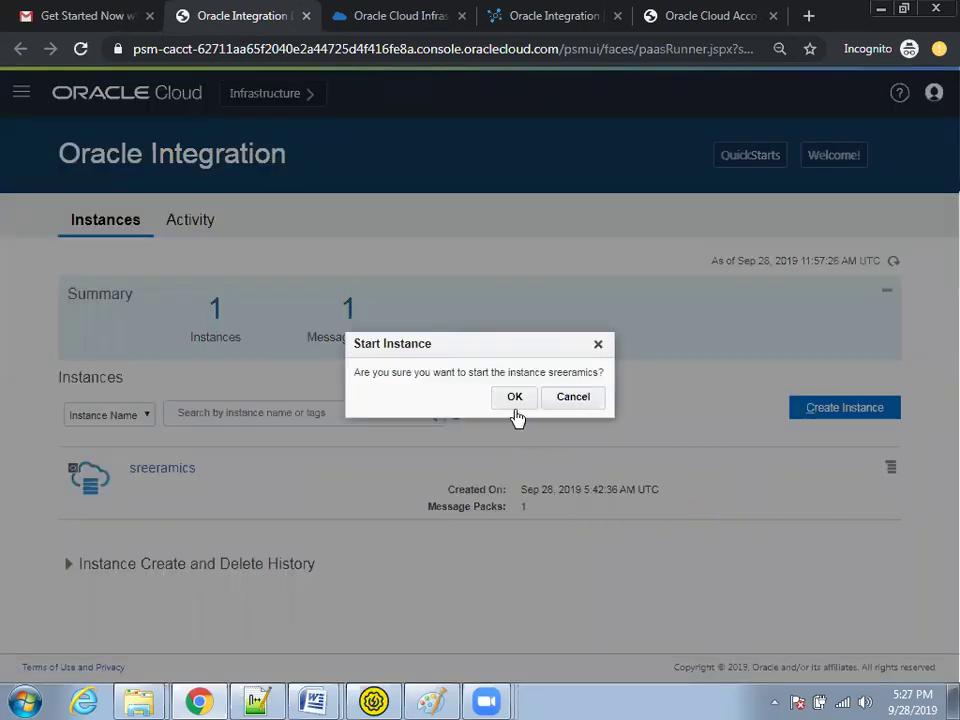
pyautogui.click(515, 399)
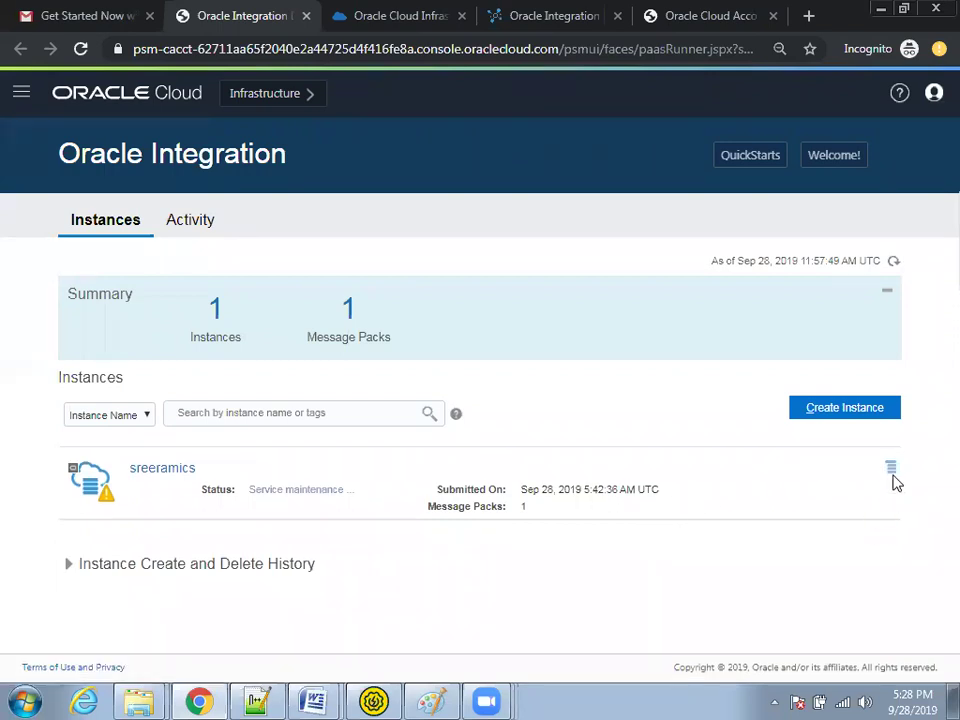
pyautogui.click(891, 470)
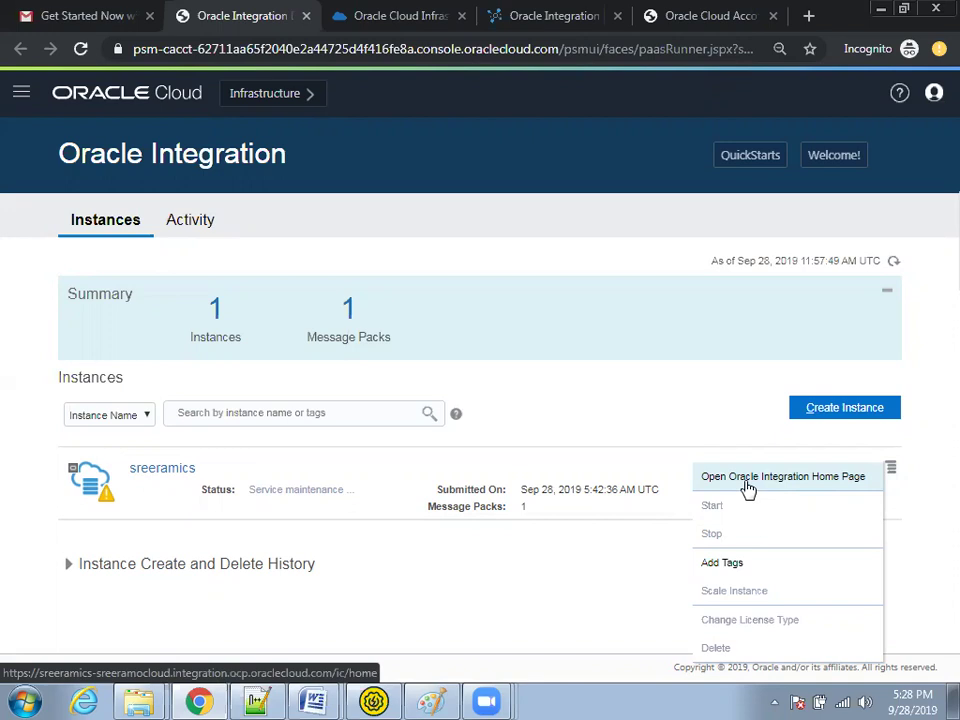
pyautogui.click(748, 481)
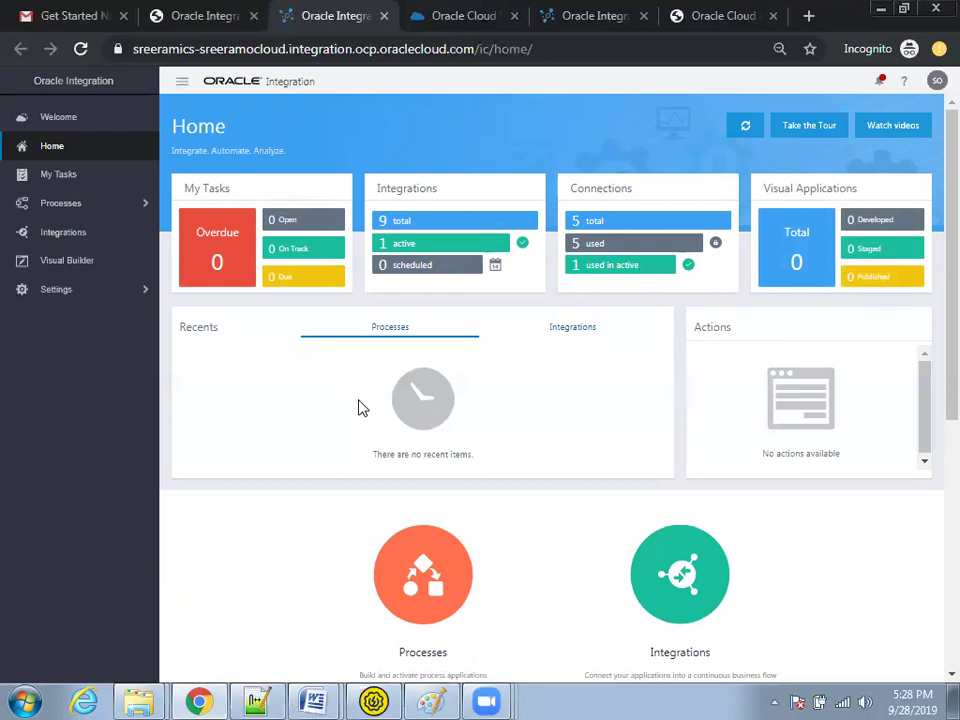
# Step: Zoom the browser in and go to Integrations, where Echo is the active integration
pyautogui.hotkey('ctrl', '+')
pyautogui.hotkey('ctrl', '+')
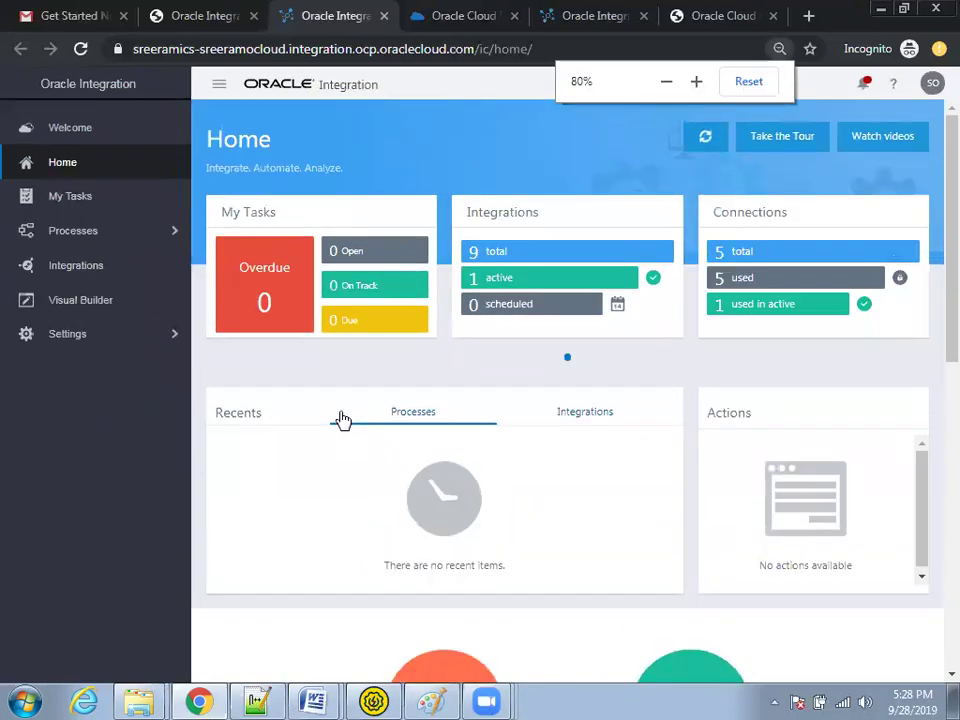
pyautogui.click(83, 274)
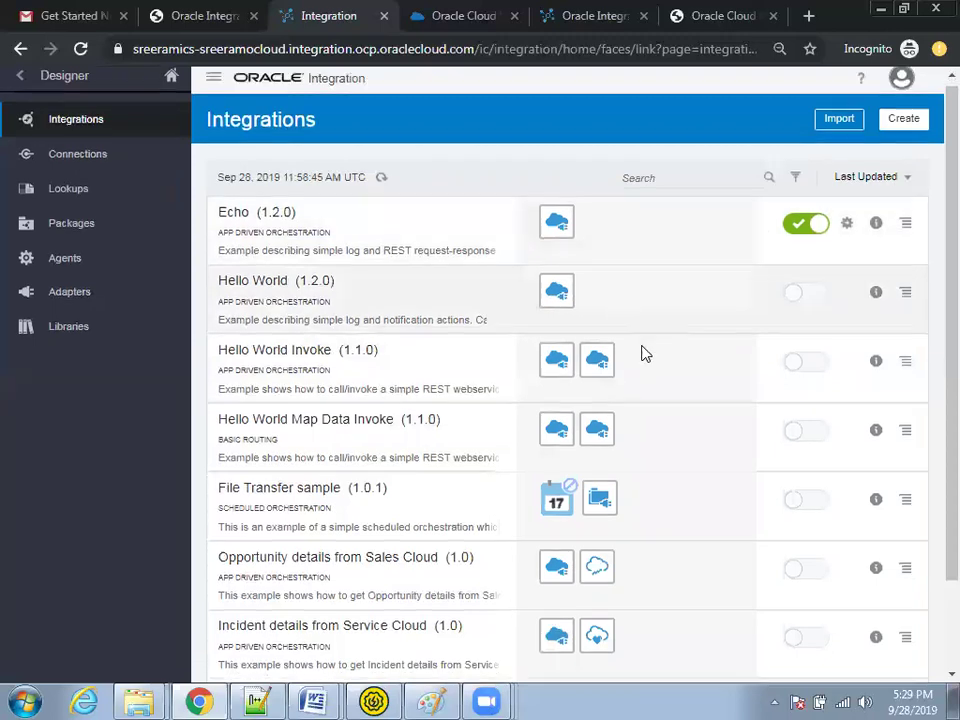
pyautogui.scroll(-1, 675, 450)
# Step: Copy the Echo endpoint URL from its endpoint description page and switch to Notepad++
pyautogui.scroll(1, 678, 455)
pyautogui.scroll(1, 678, 455)
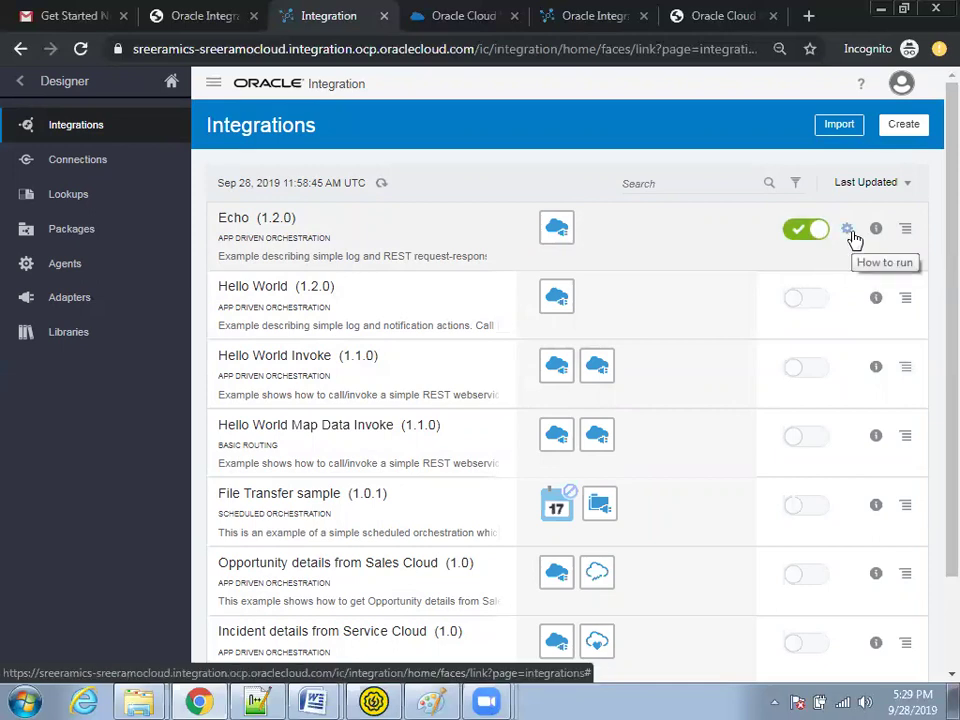
pyautogui.click(846, 232)
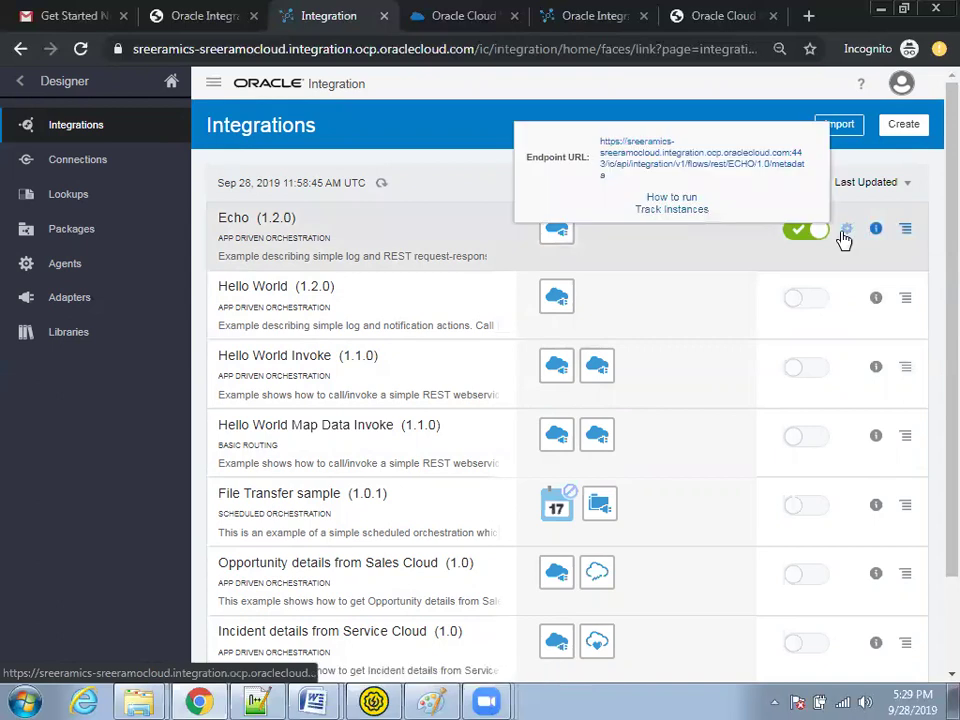
pyautogui.click(664, 165)
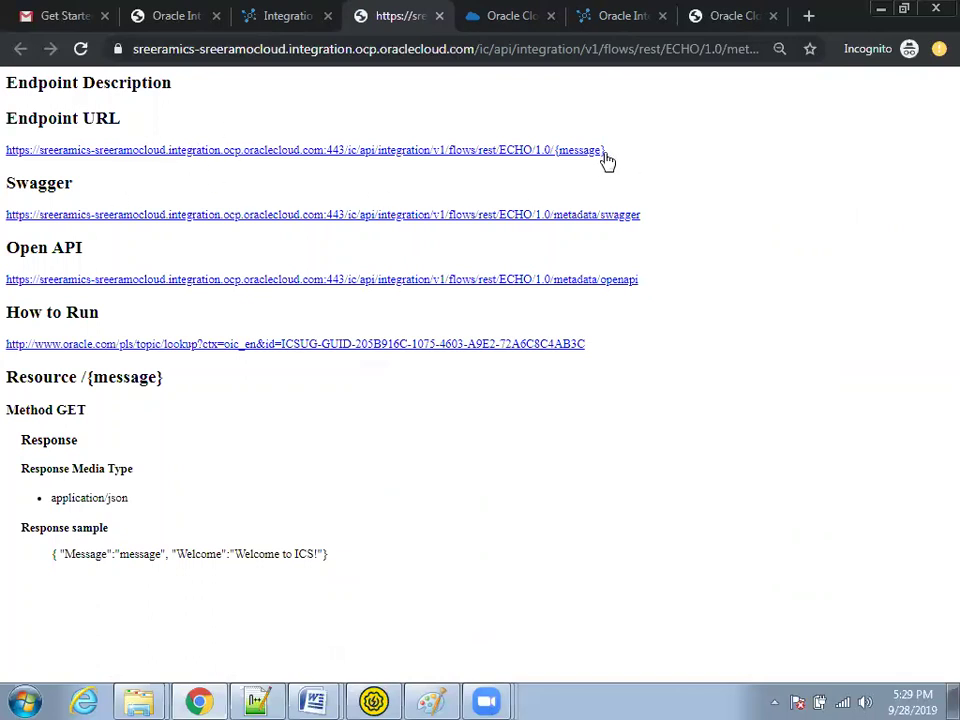
pyautogui.moveTo(603, 154); pyautogui.dragTo(5, 150)
pyautogui.hotkey('ctrl', 'c')
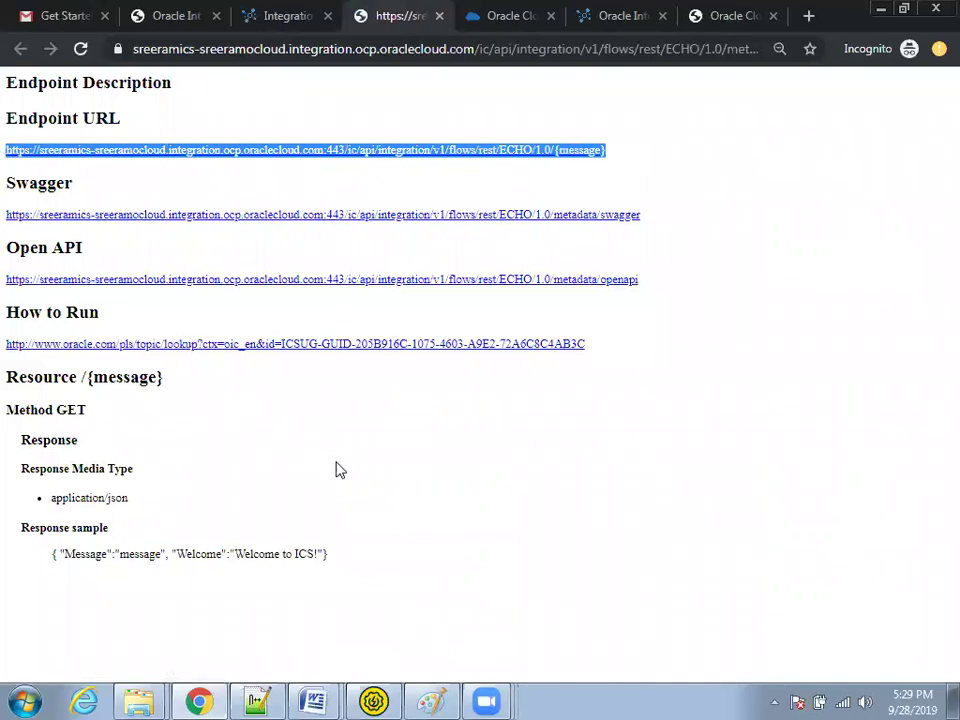
pyautogui.click(256, 702)
# Step: Paste the URL and replace {message} with HelloICS, making it end in ECHO/1.0/HelloICS
pyautogui.hotkey('ctrl', 'v')
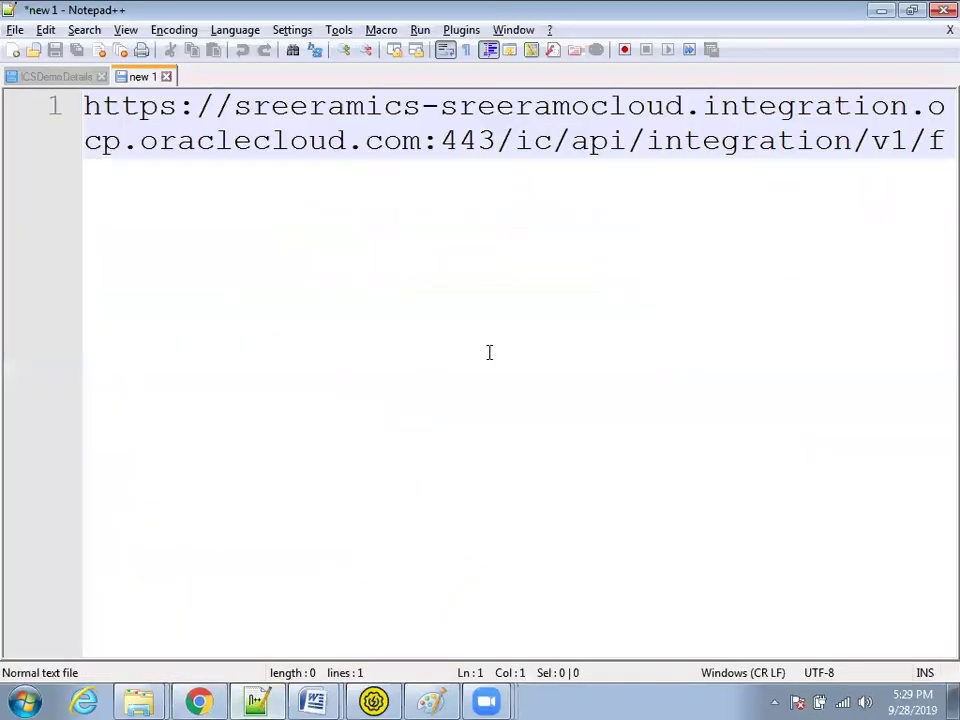
pyautogui.keyDown('shift'); pyautogui.click(94, 160); pyautogui.keyUp('shift')
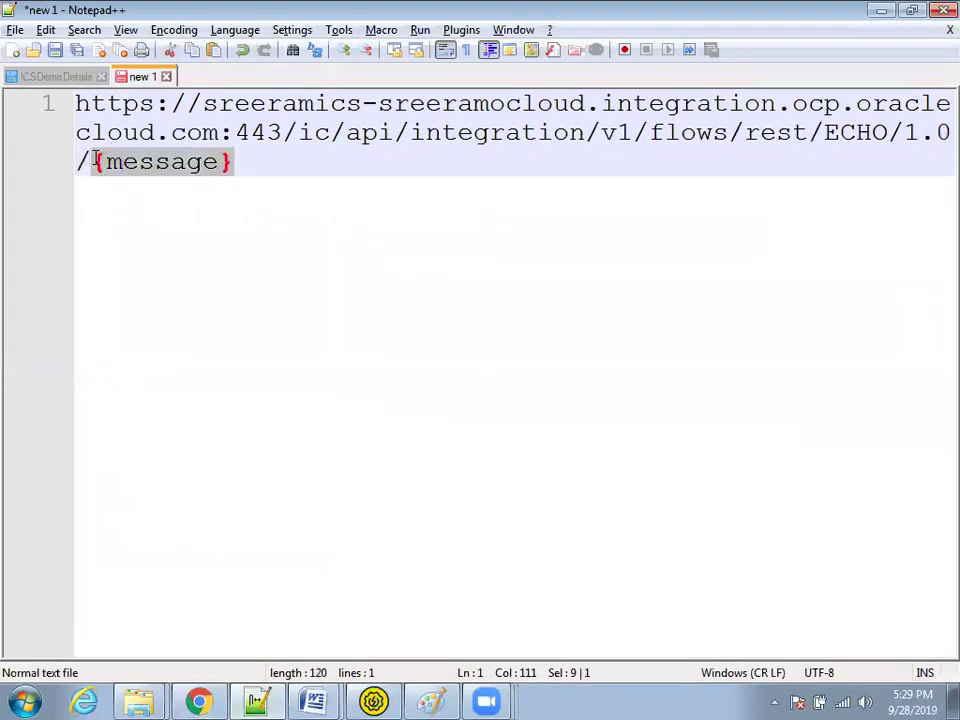
pyautogui.write('Hello')
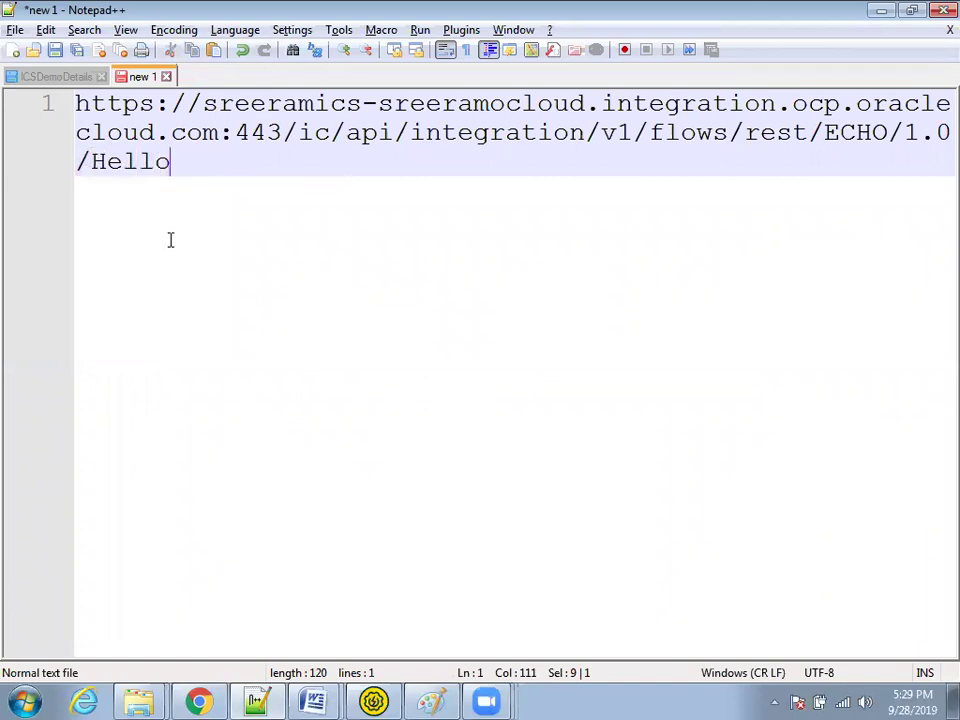
pyautogui.write('ICS')
pyautogui.hotkey('ctrl', 'a')
pyautogui.hotkey('ctrl', 'c')
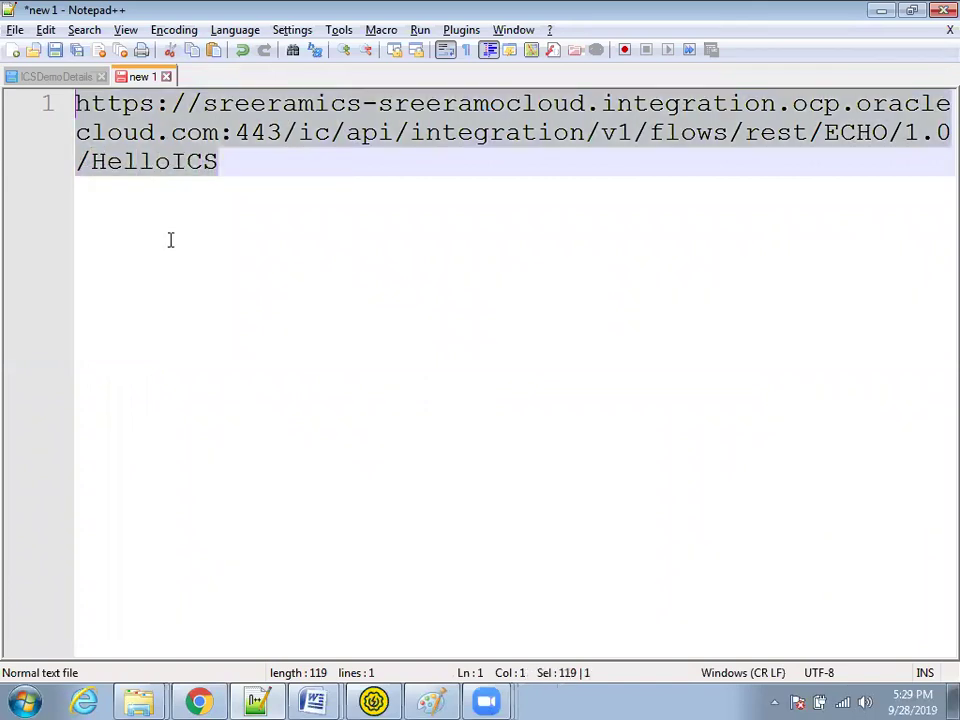
pyautogui.click(373, 701)
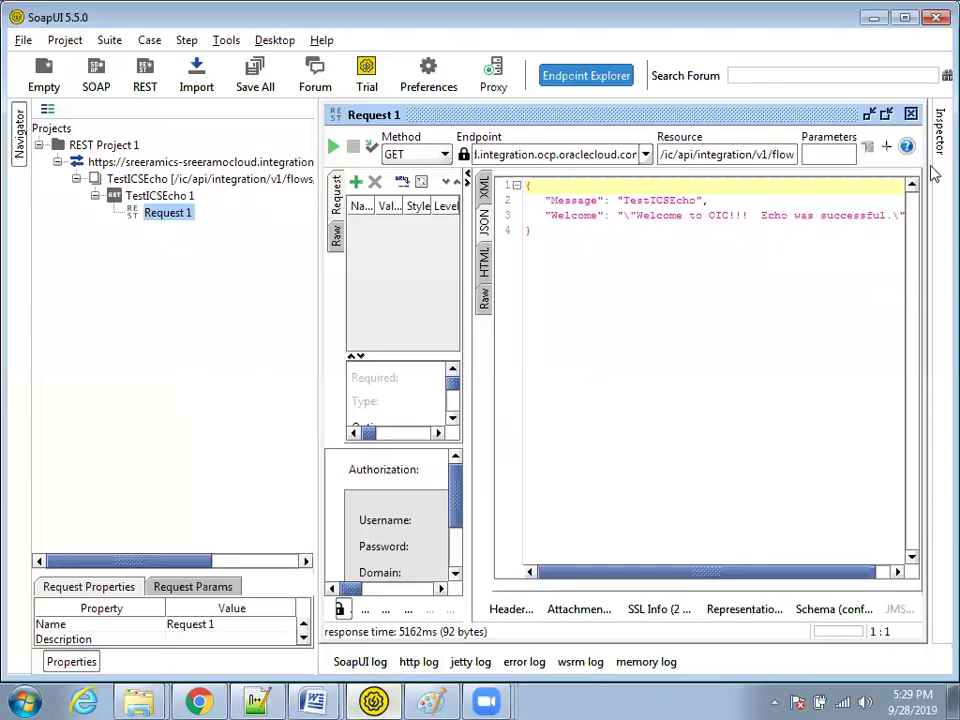
# Step: Close SoapUI's Request 1 editor and Start Page, then begin a new REST project
pyautogui.click(910, 114)
pyautogui.click(918, 114)
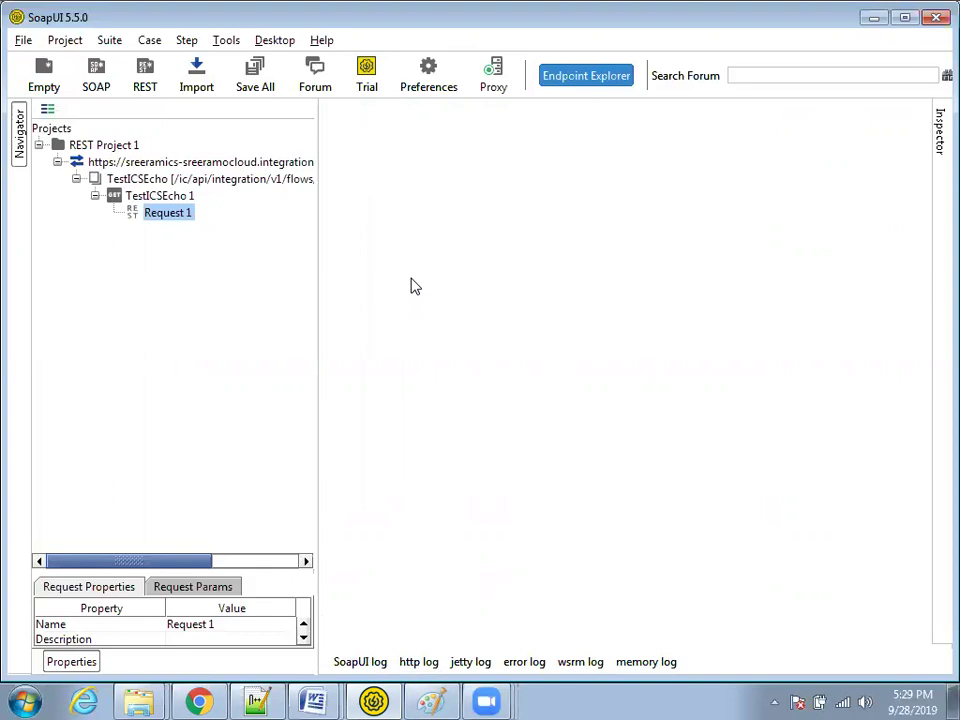
pyautogui.click(199, 702)
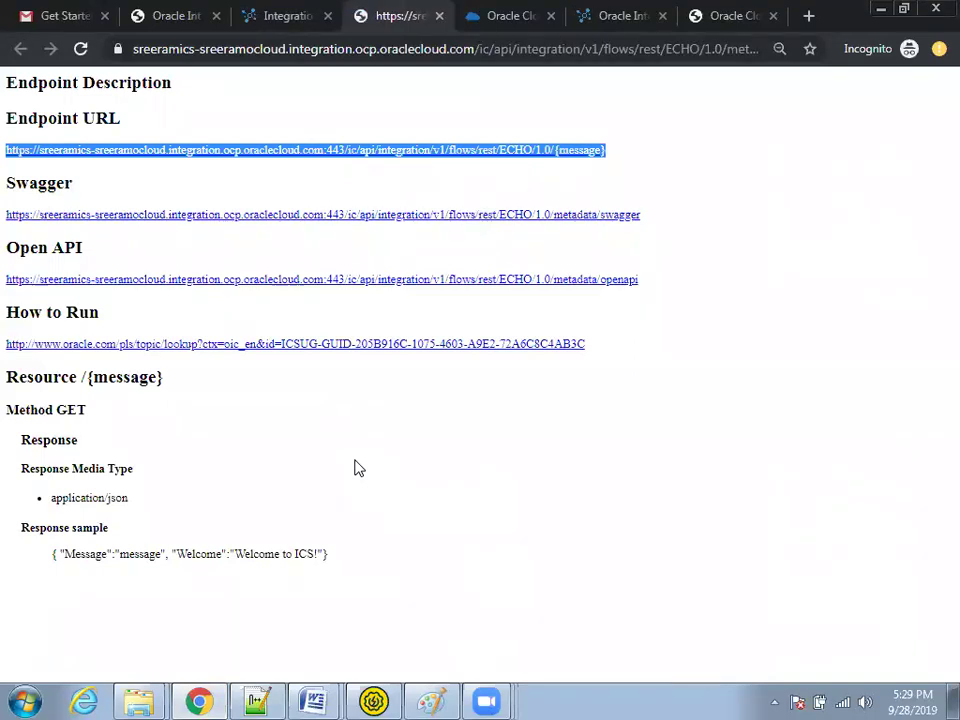
pyautogui.hotkey('alt', 'Tab')
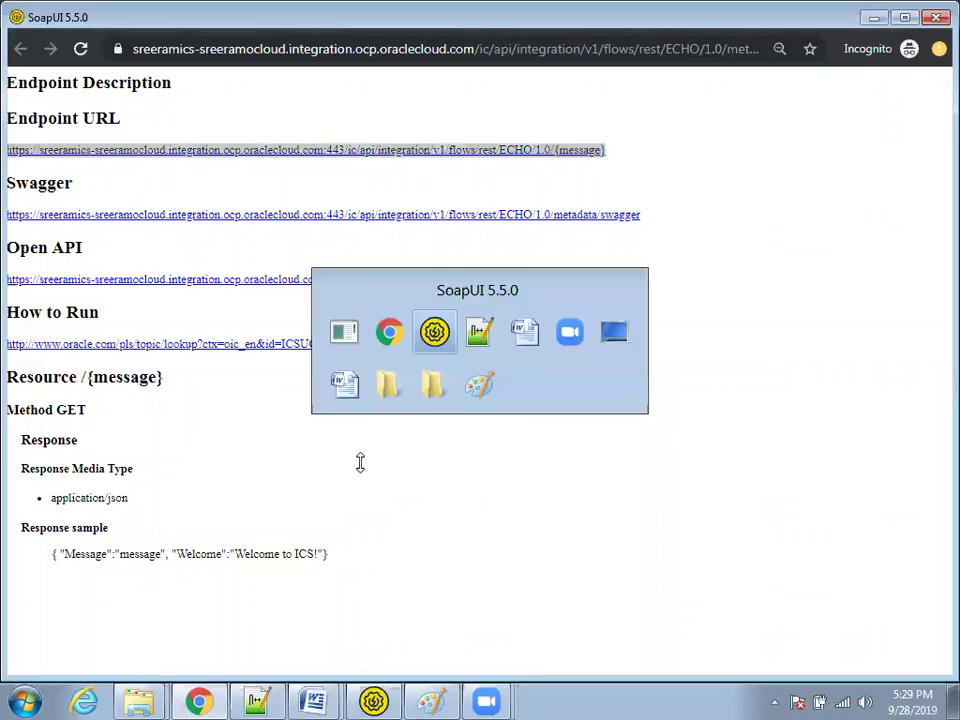
pyautogui.click(145, 75)
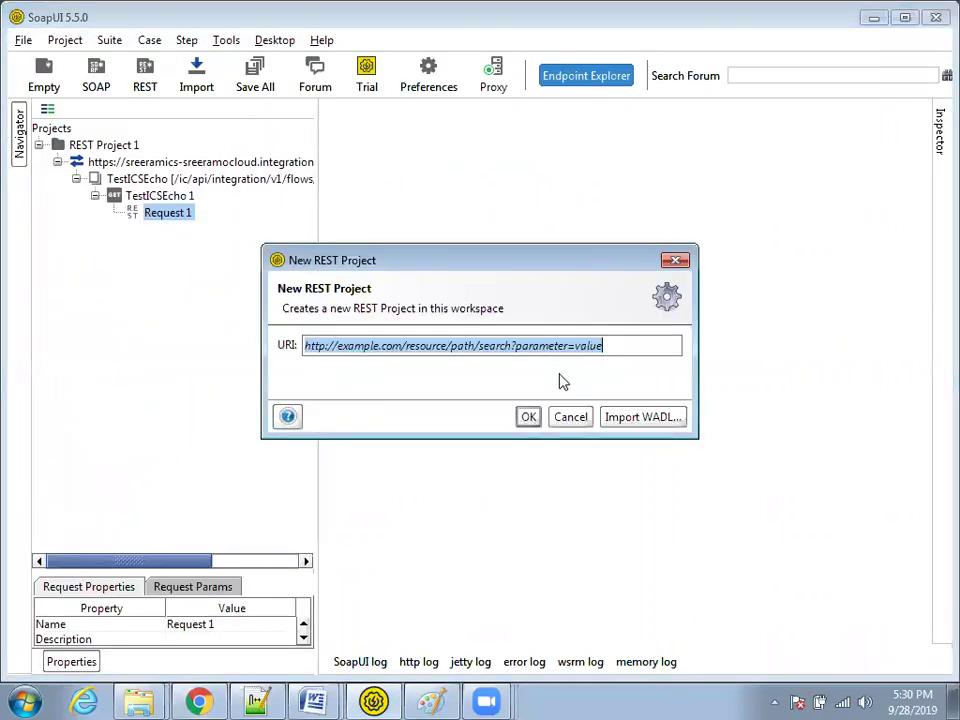
# Step: Create the REST project from the HelloICS URL, add Basic auth with username and password, and run it
pyautogui.hotkey('ctrl', 'v')
pyautogui.click(528, 417)
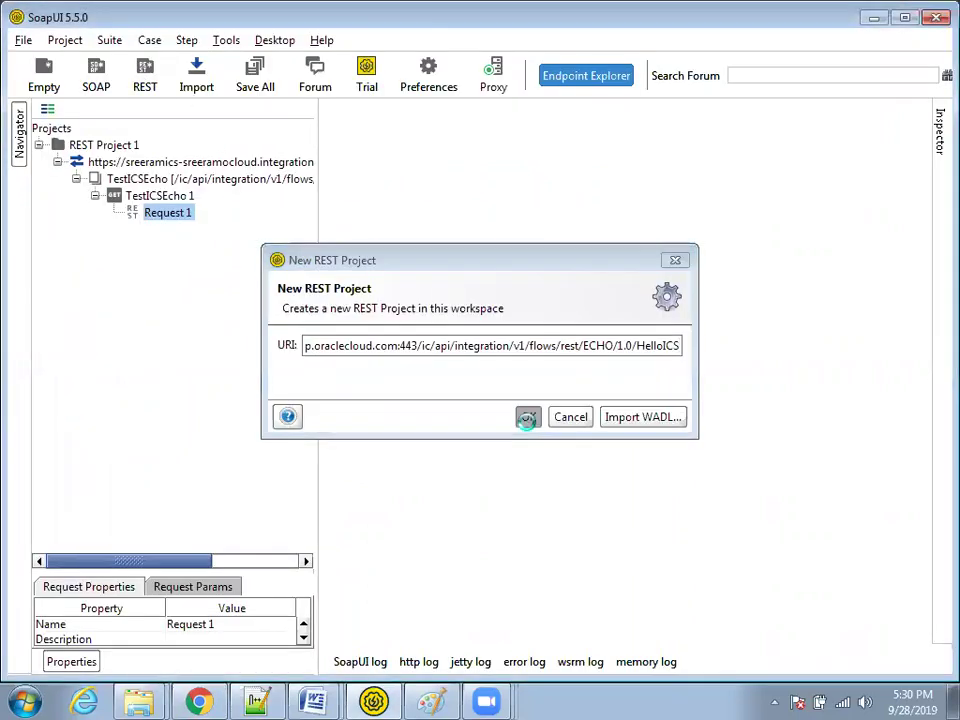
pyautogui.click(345, 581)
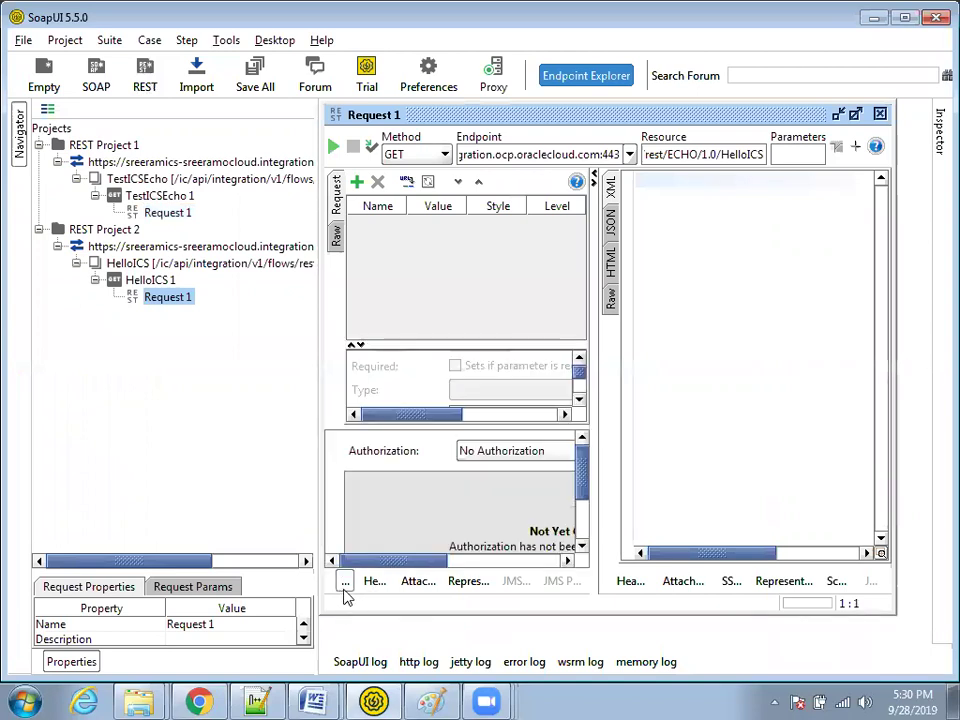
pyautogui.click(476, 452)
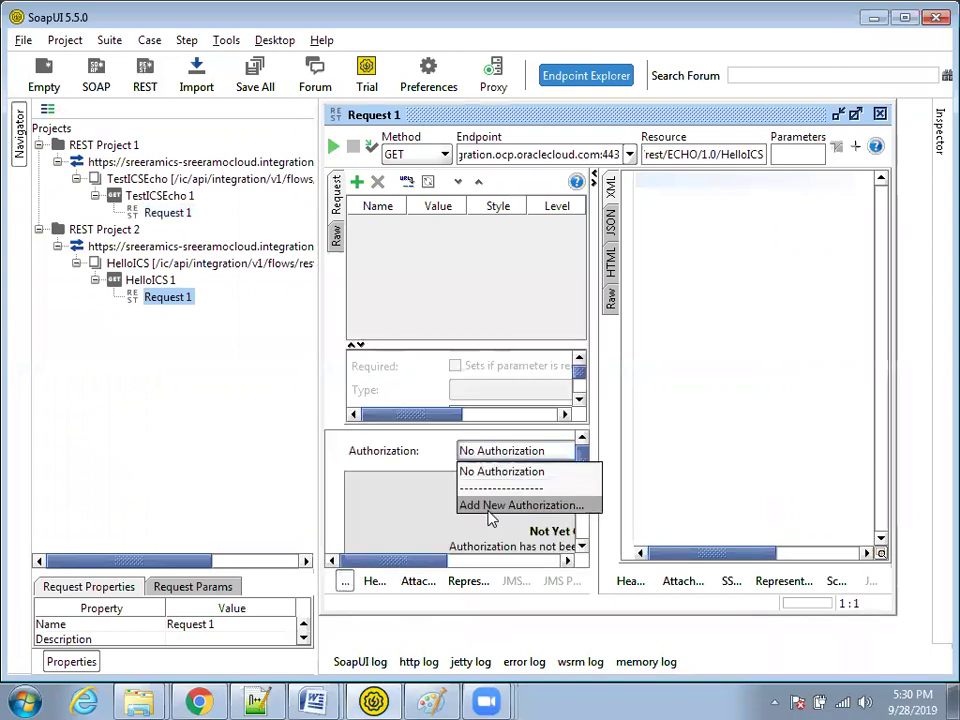
pyautogui.click(490, 506)
pyautogui.click(553, 416)
pyautogui.click(514, 501)
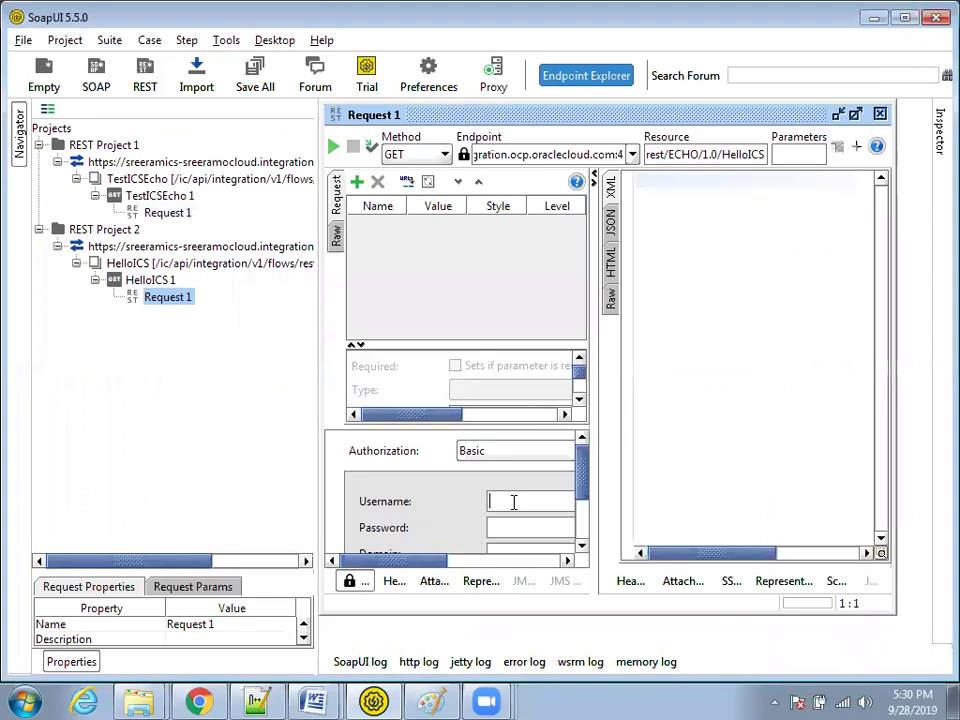
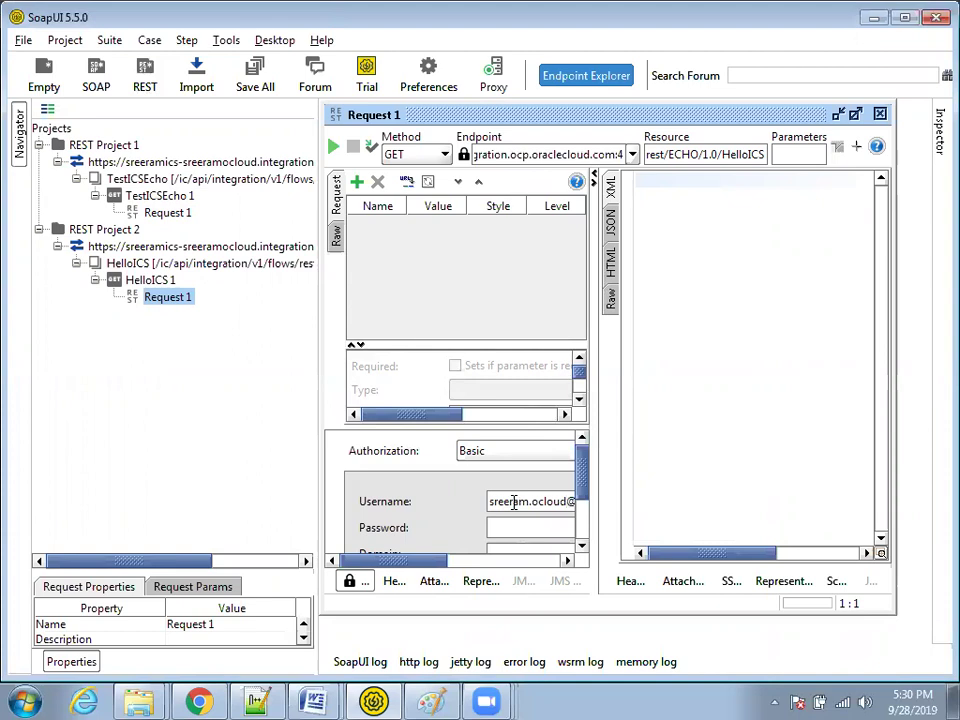
pyautogui.write('•••••')
pyautogui.click(333, 146)
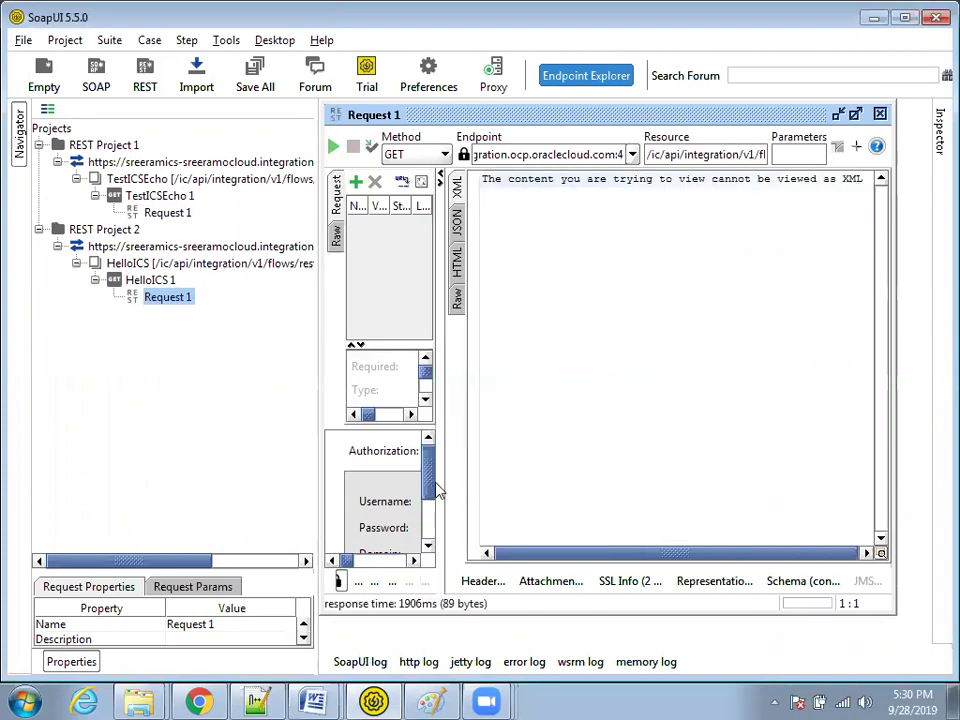
# Step: Rerun the HelloICS request and view the JSON response echoing HelloICS
pyautogui.moveTo(446, 480); pyautogui.dragTo(650, 482)
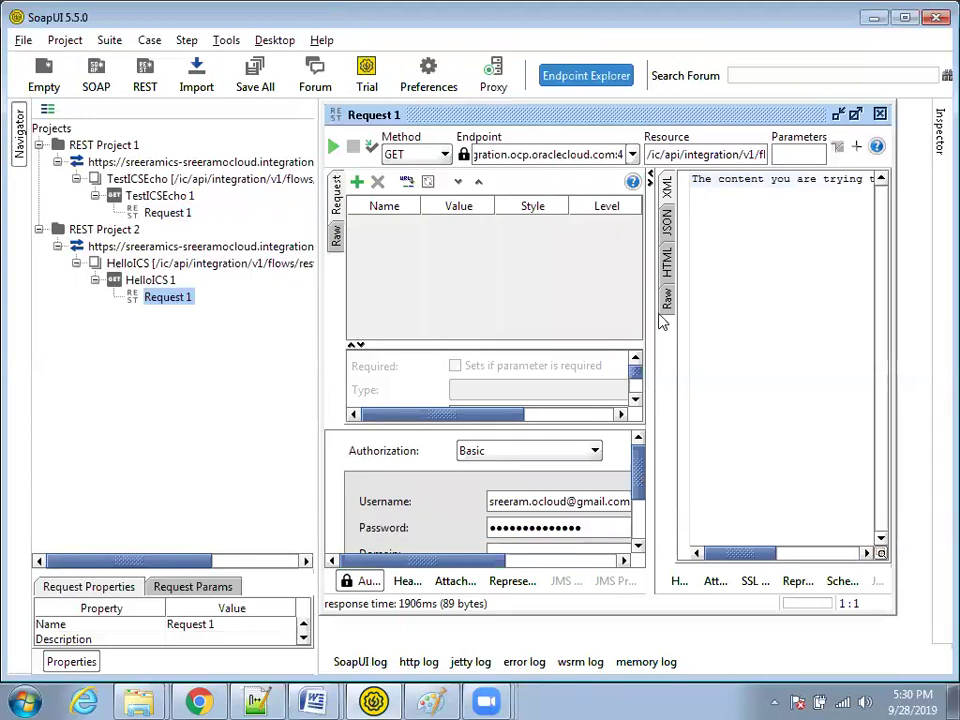
pyautogui.click(333, 146)
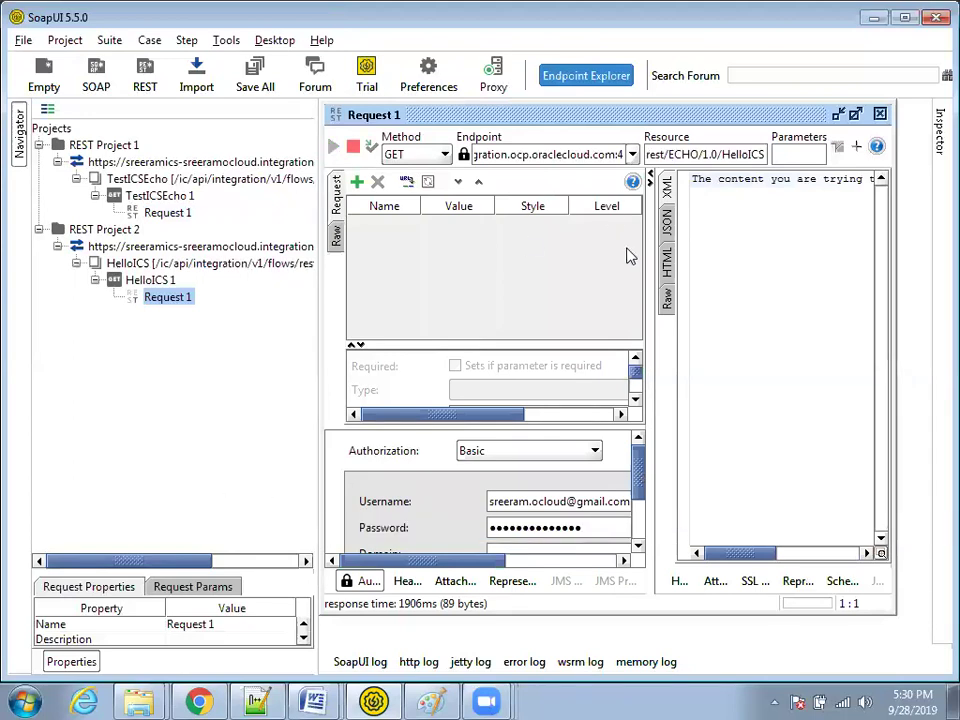
pyautogui.click(666, 262)
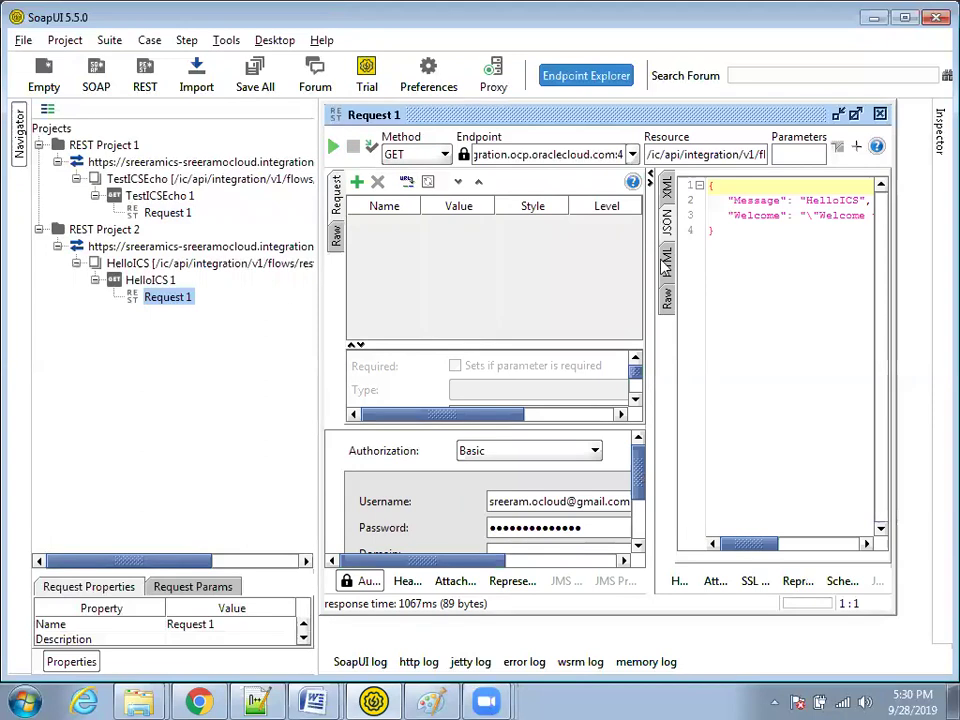
pyautogui.moveTo(648, 289); pyautogui.dragTo(474, 300)
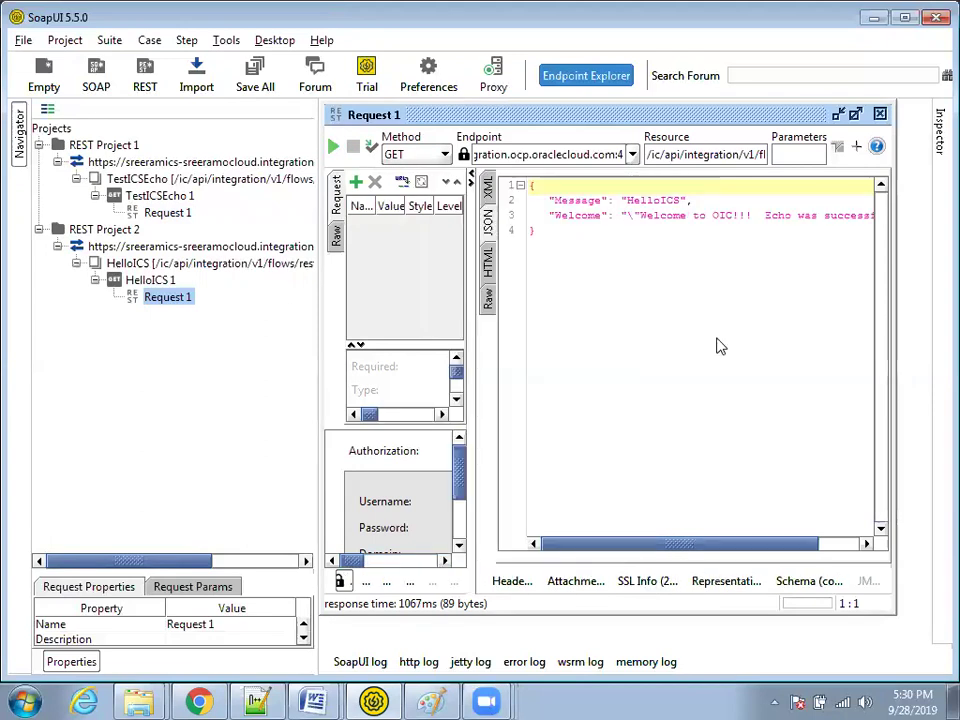
pyautogui.doubleClick(650, 201)
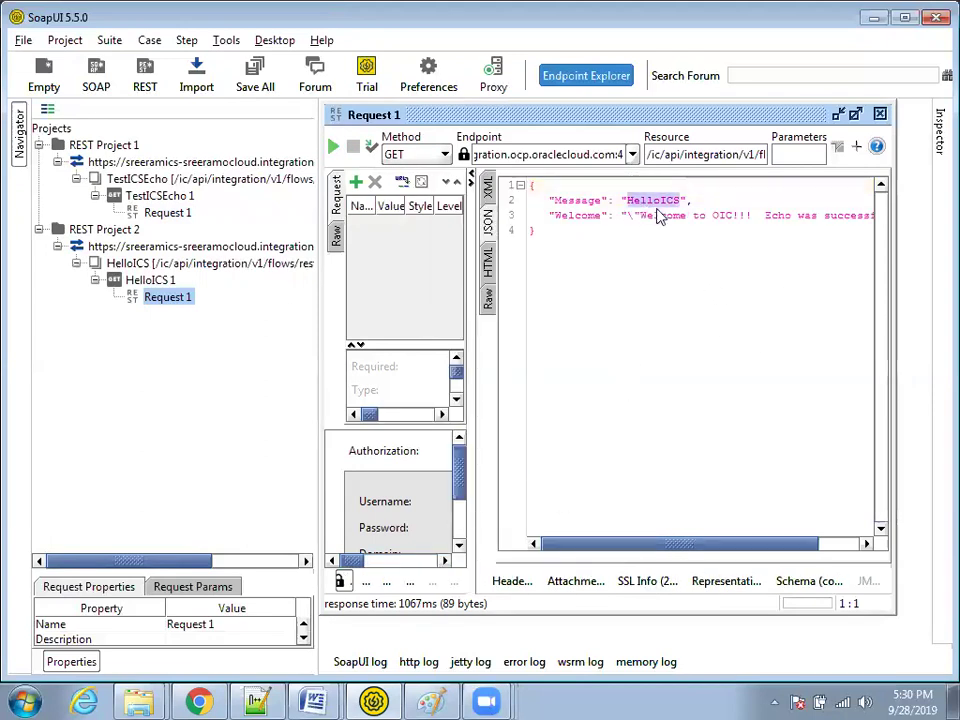
# Step: Change the resource path ending to ECHO/1.0/ICSISGOOD and rerun to get ICSISGOOD echoed
pyautogui.click(704, 153)
pyautogui.press('End')
pyautogui.press('BackSpace')
pyautogui.press('BackSpace')
pyautogui.press('BackSpace')
pyautogui.press('BackSpace')
pyautogui.press('BackSpace')
pyautogui.press('BackSpace')
pyautogui.press('BackSpace')
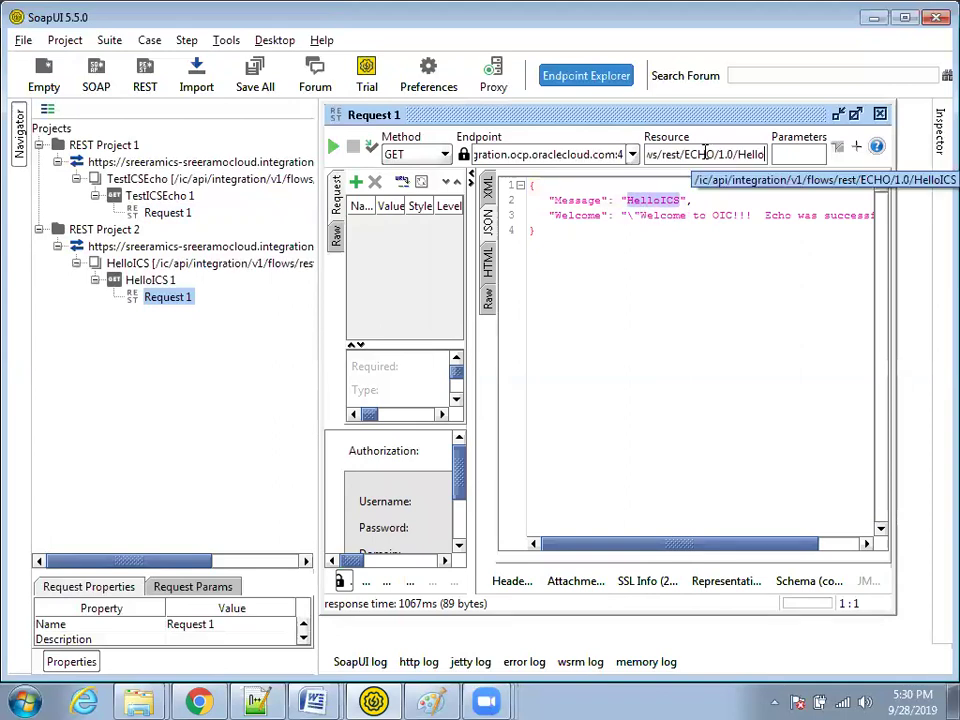
pyautogui.press('BackSpace')
pyautogui.write('ICS')
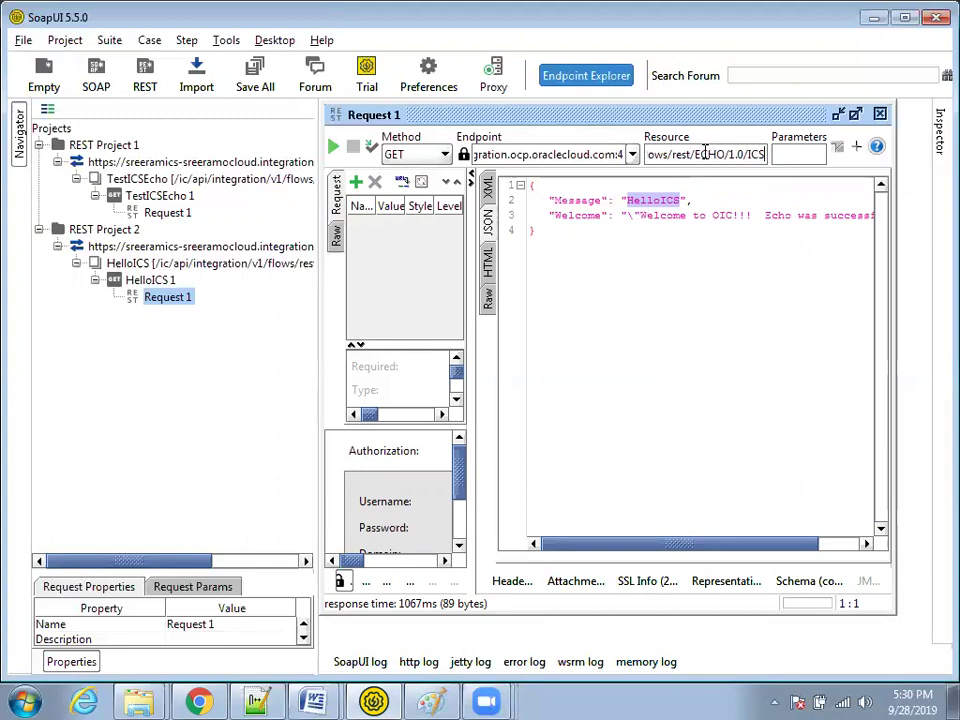
pyautogui.write('ISGOOD')
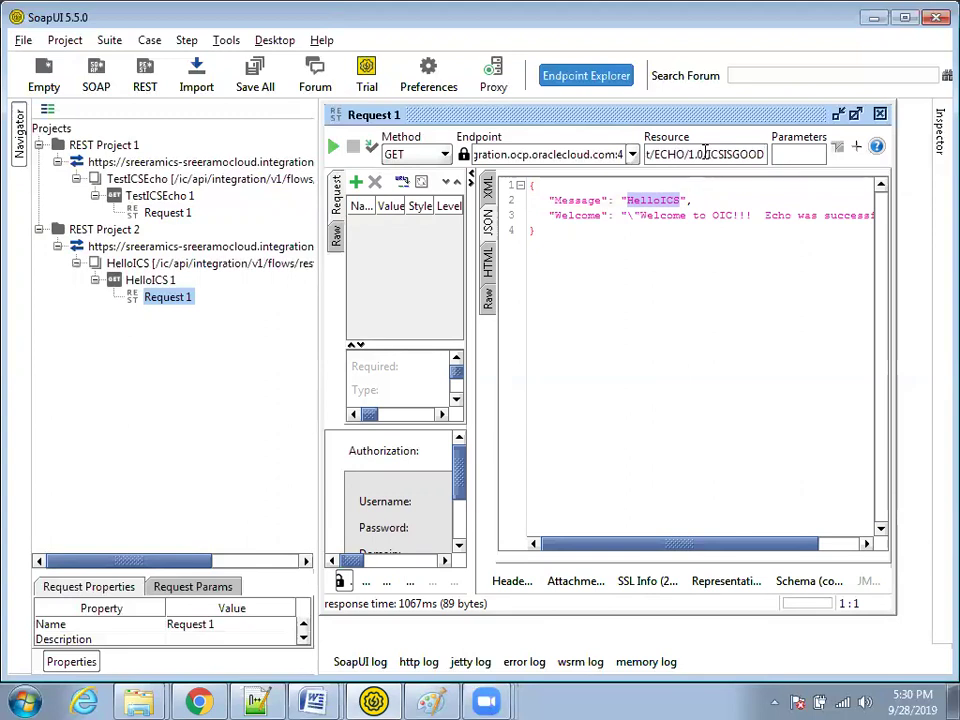
pyautogui.click(334, 147)
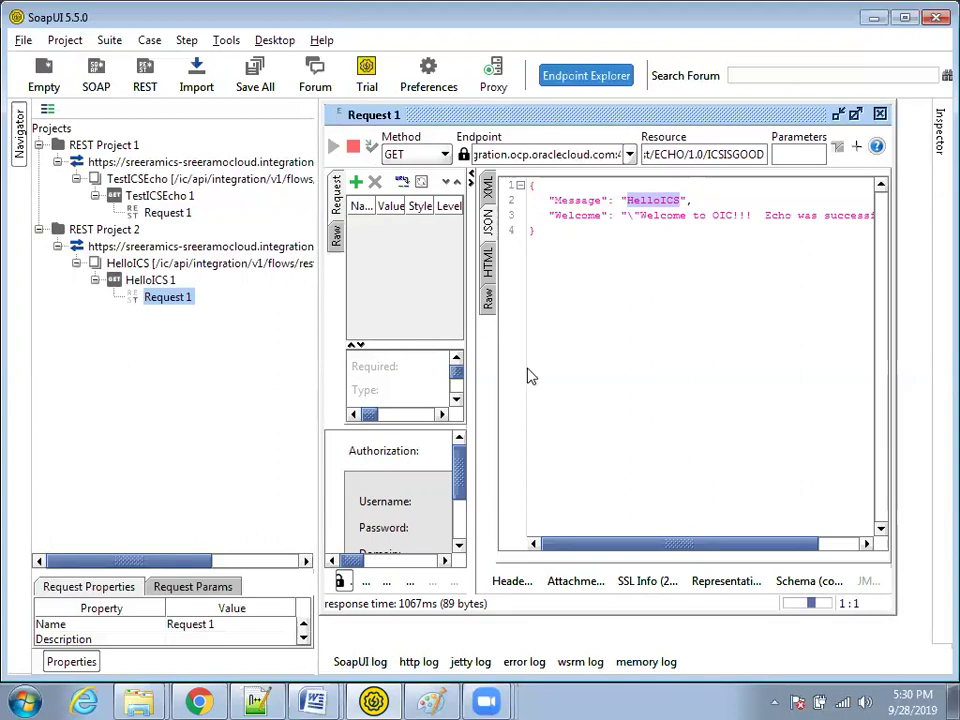
pyautogui.doubleClick(662, 201)
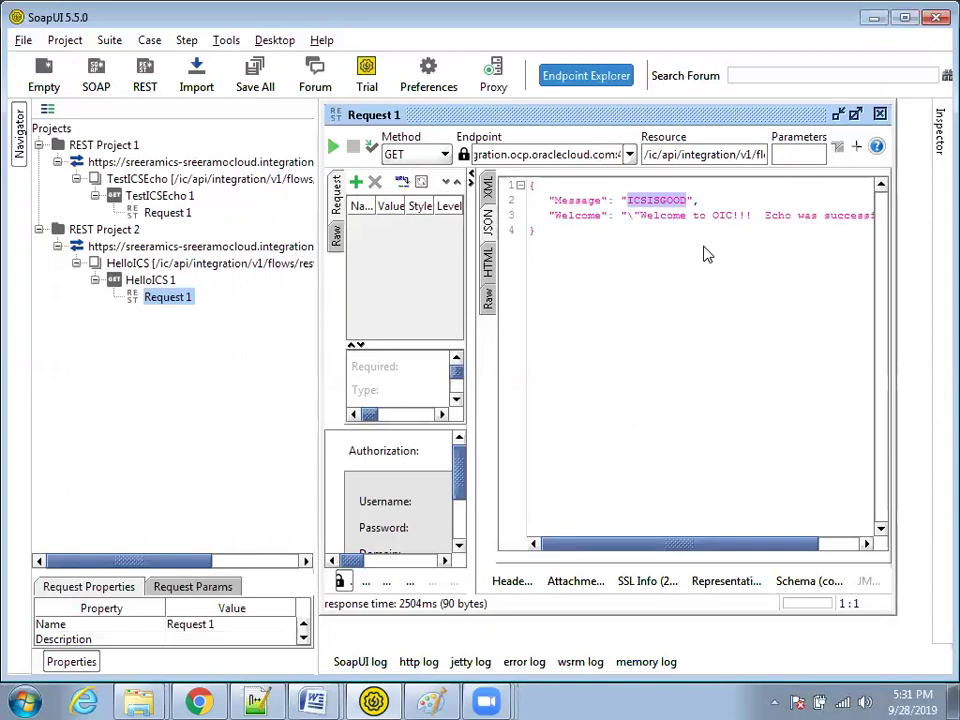
# Step: In Chrome, close the endpoint description tab and return to the Oracle Integration Instances tab
pyautogui.click(199, 701)
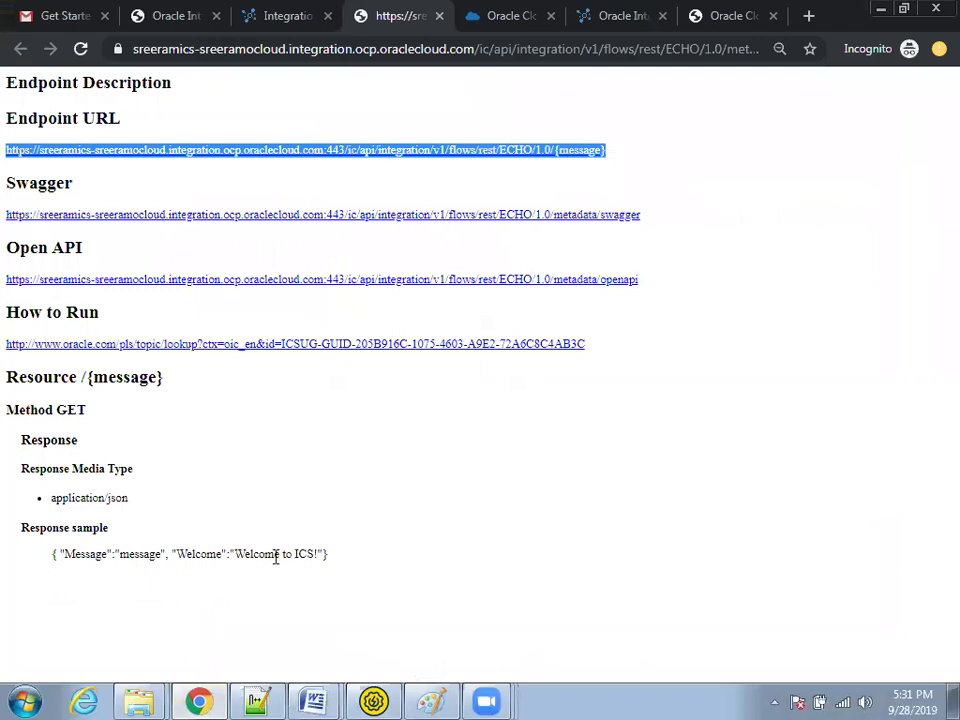
pyautogui.hotkey('ctrl', 'w')
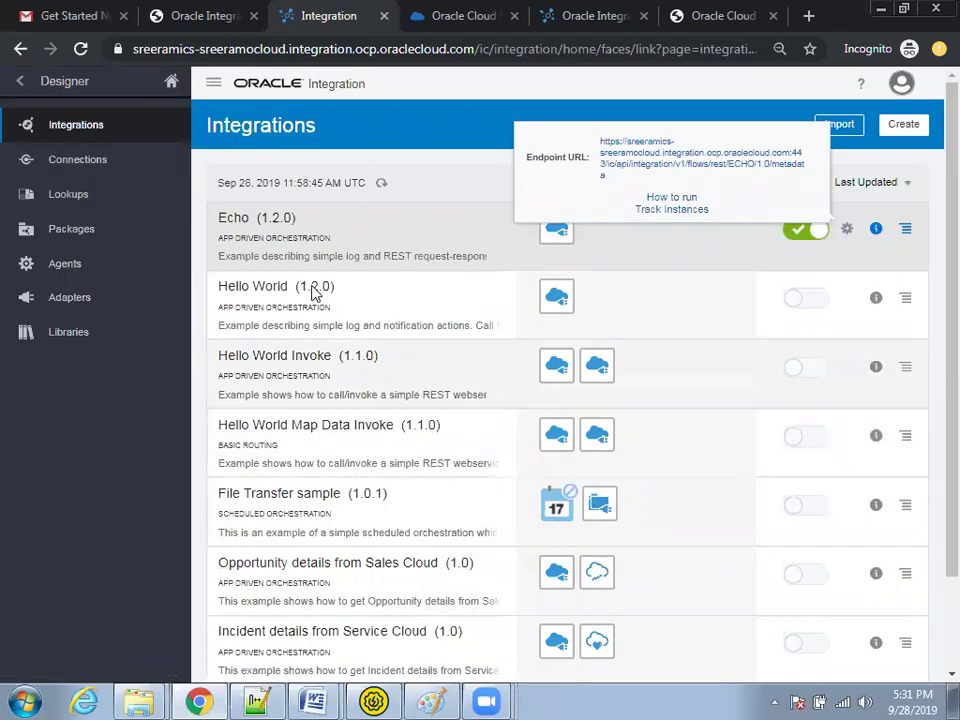
pyautogui.click(230, 16)
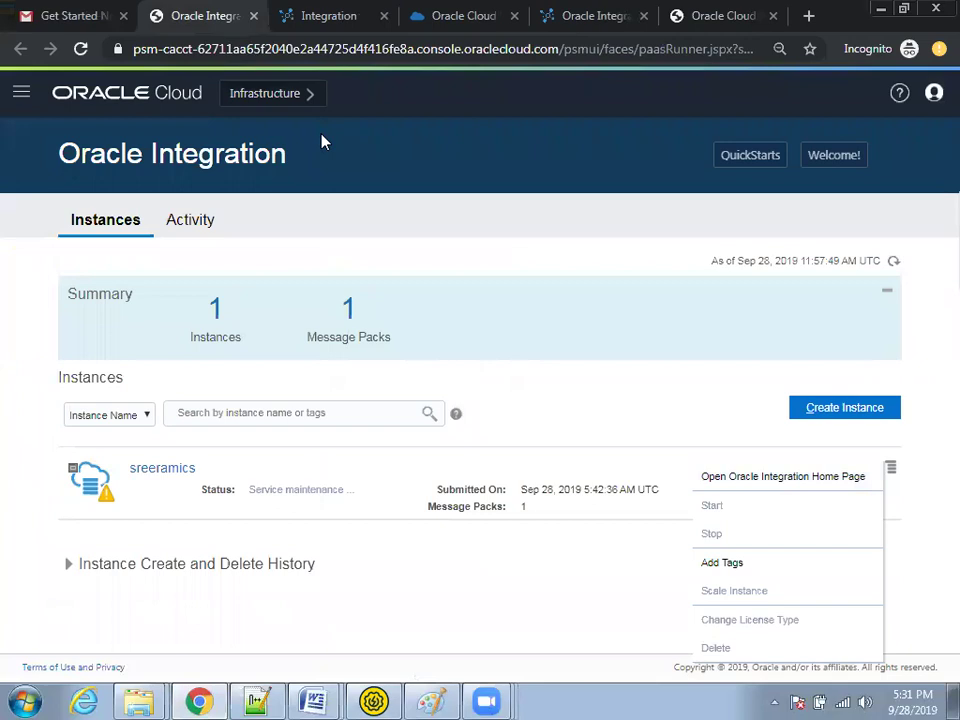
pyautogui.hotkey('ctrl', 'Tab')
pyautogui.hotkey('ctrl', 'shift', 'Tab')
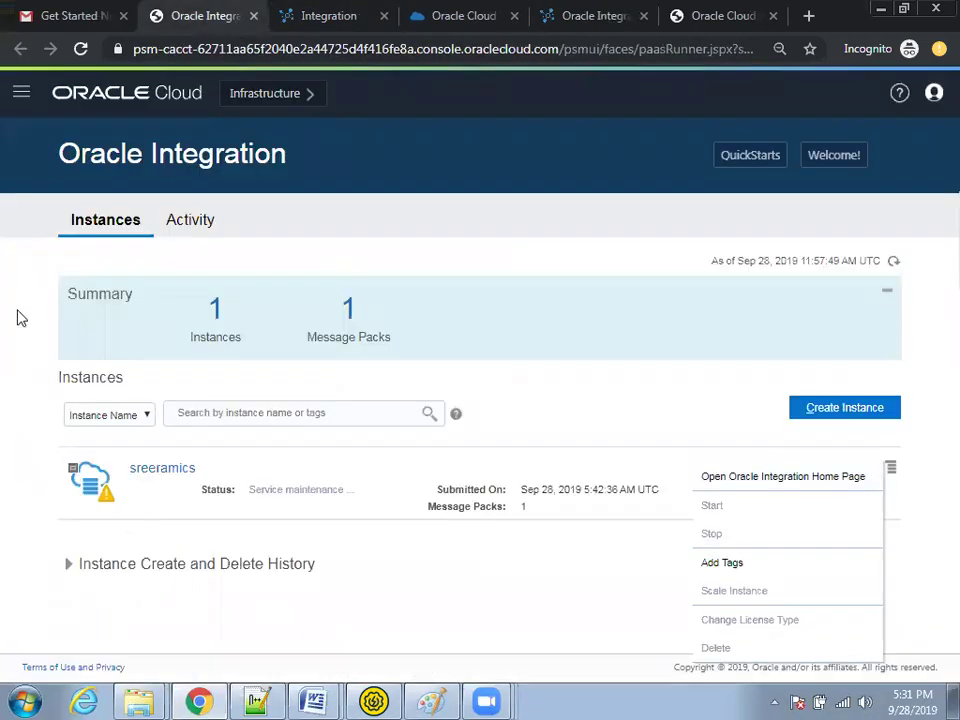